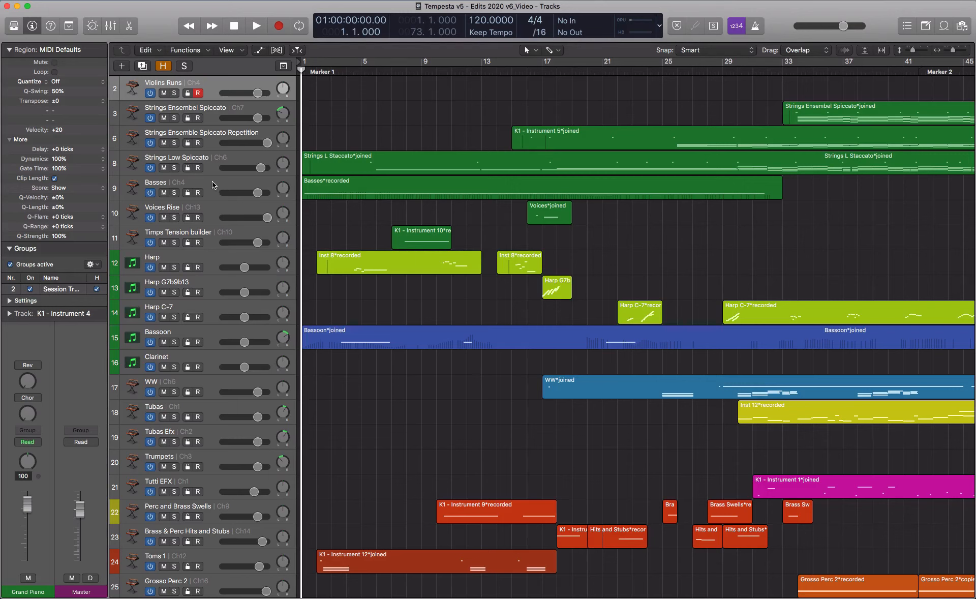
- Select the K1 track and show its Kontakt 5 window, repositioned so the whole rack and keyboard are in view
left_click(221, 85)
scroll(184, 434, "down", 10)
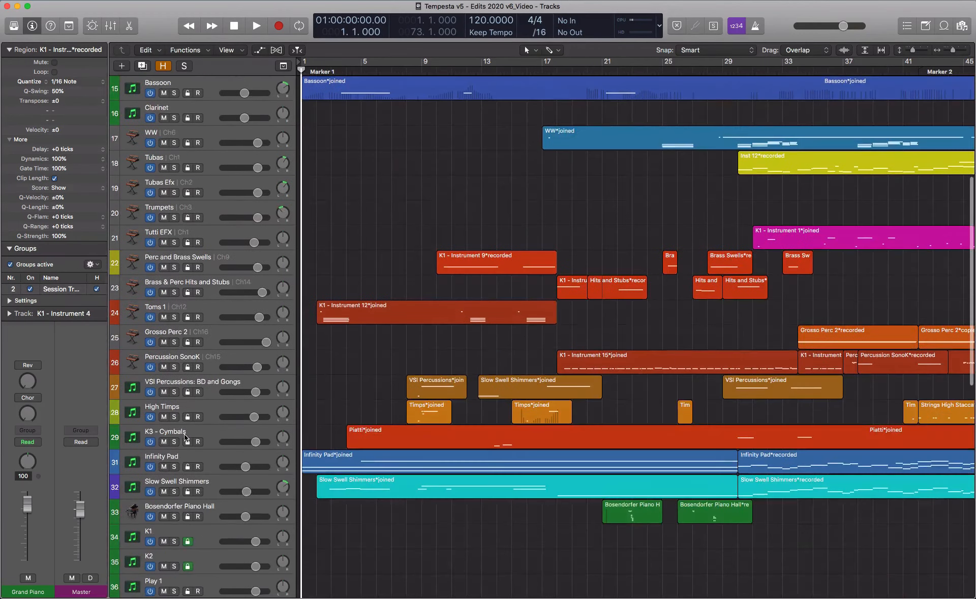
scroll(184, 434, "down", 5)
scroll(184, 434, "up", 4)
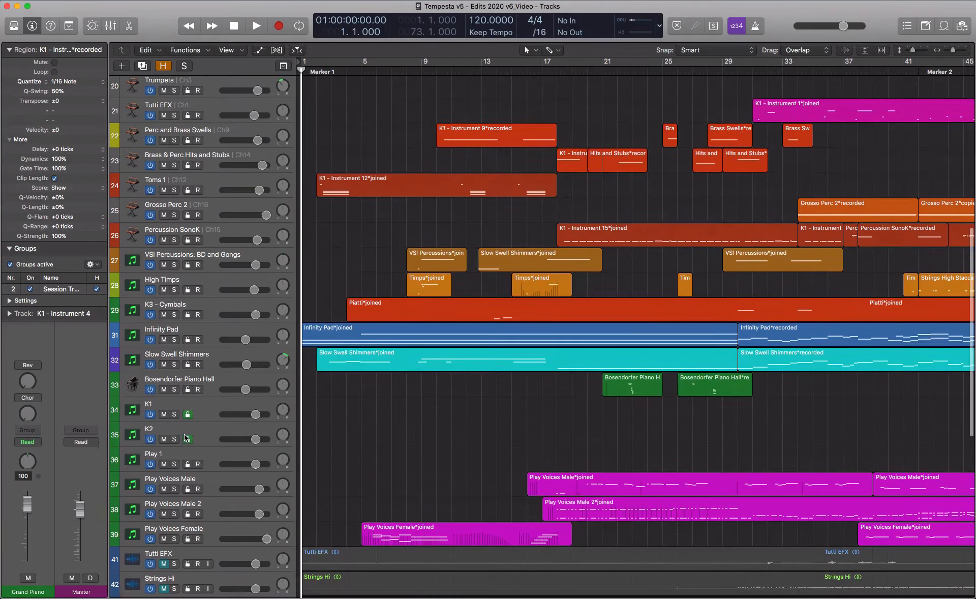
scroll(184, 434, "up", 1)
left_click(184, 434)
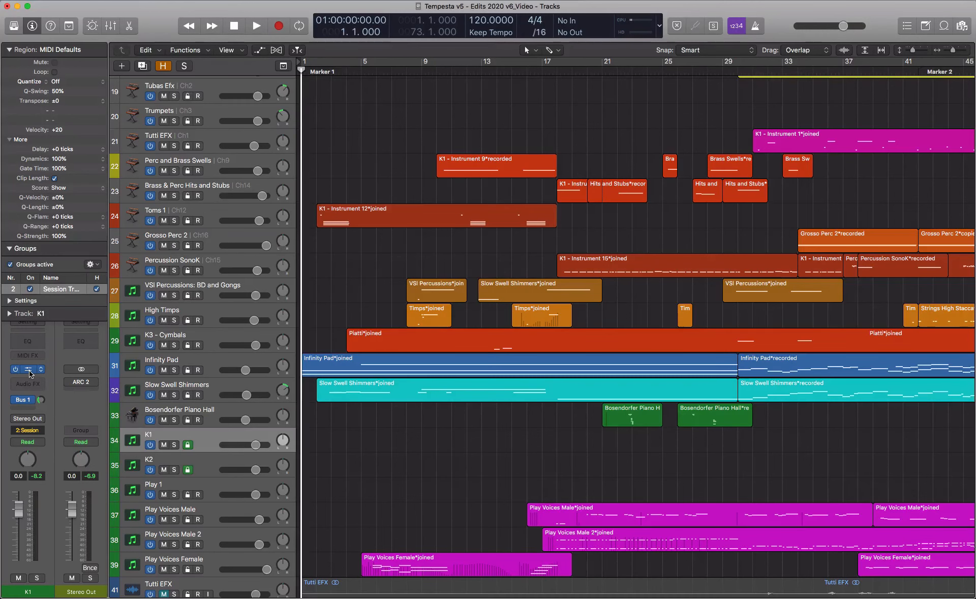
key("v")
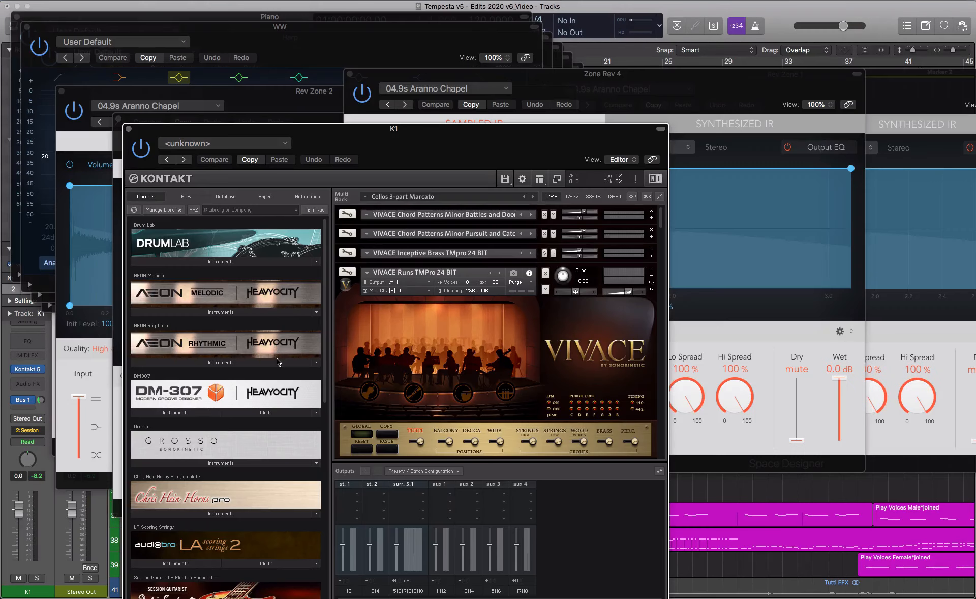
left_click_drag(501, 129, 502, 39)
- Look through the instruments loaded in the K1 Kontakt multi rack, including the LA Scoring Strings arpeggiators, and hide the plug-in windows
scroll(533, 216, "down", 5)
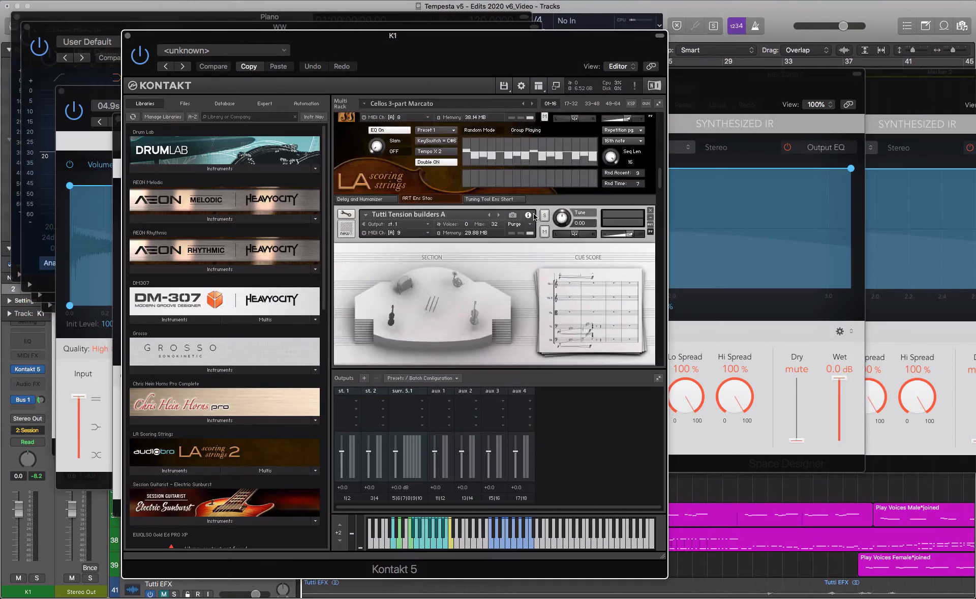
scroll(534, 217, "down", 20)
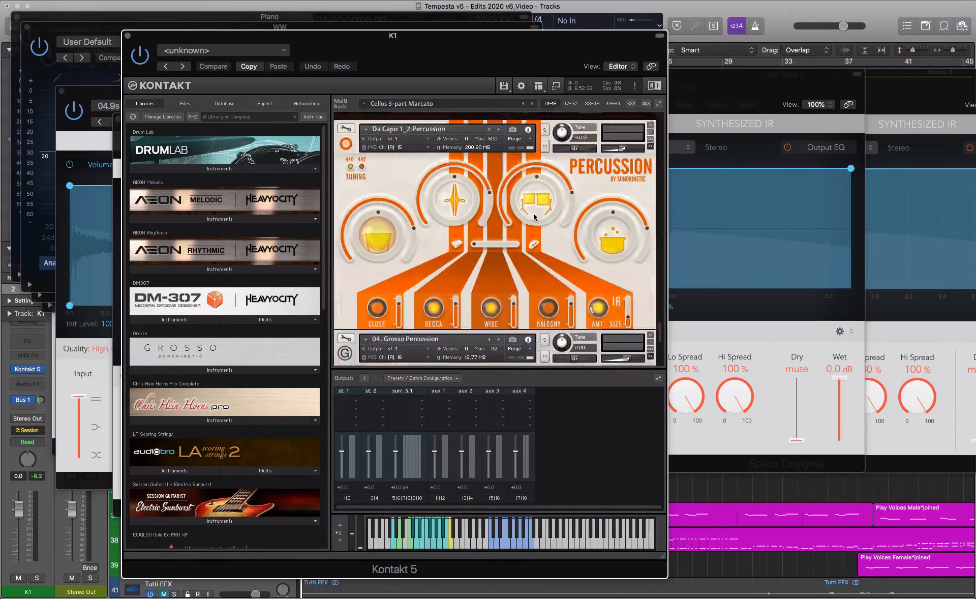
scroll(534, 217, "down", 10)
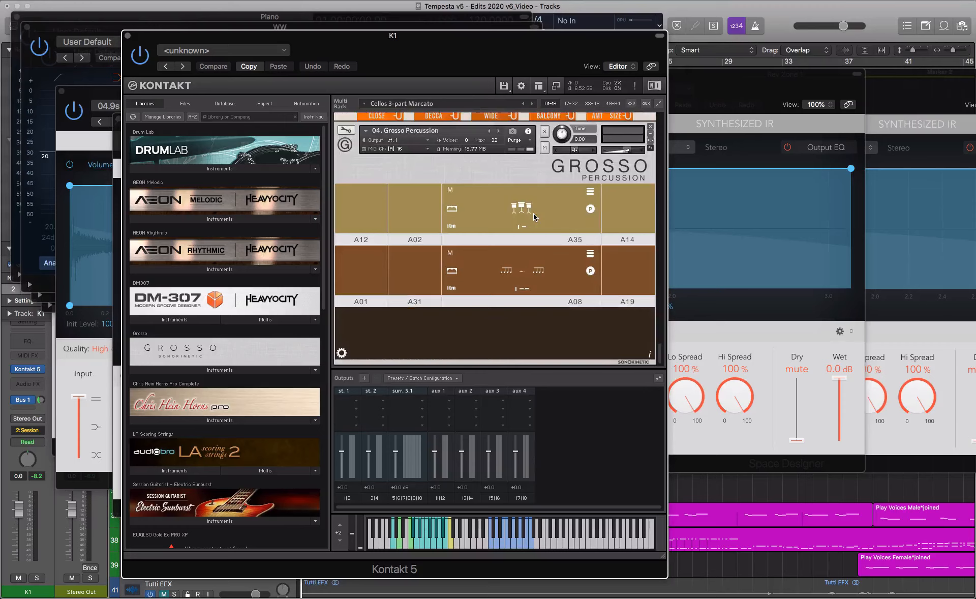
scroll(533, 217, "down", 15)
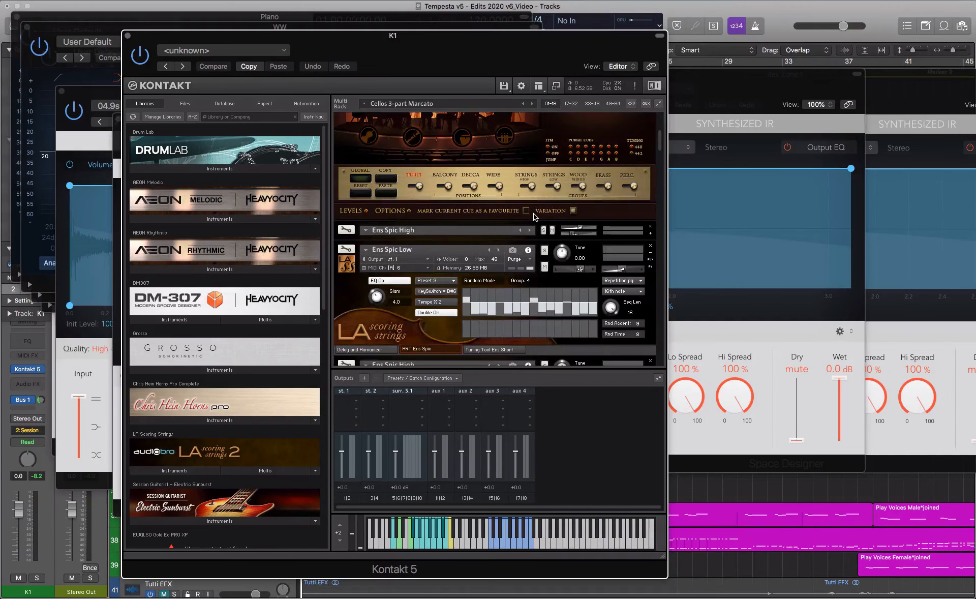
scroll(535, 216, "down", 1)
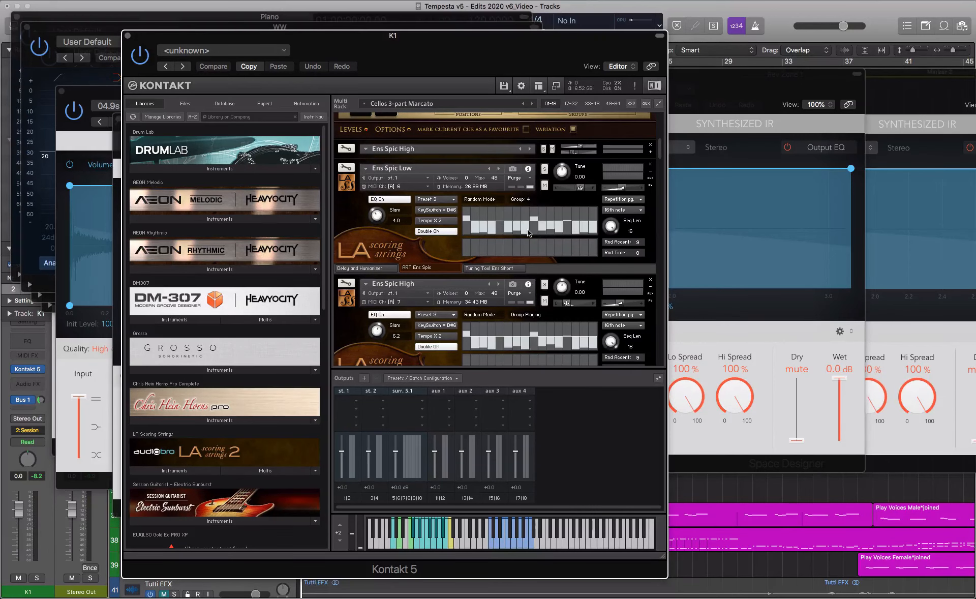
key("v")
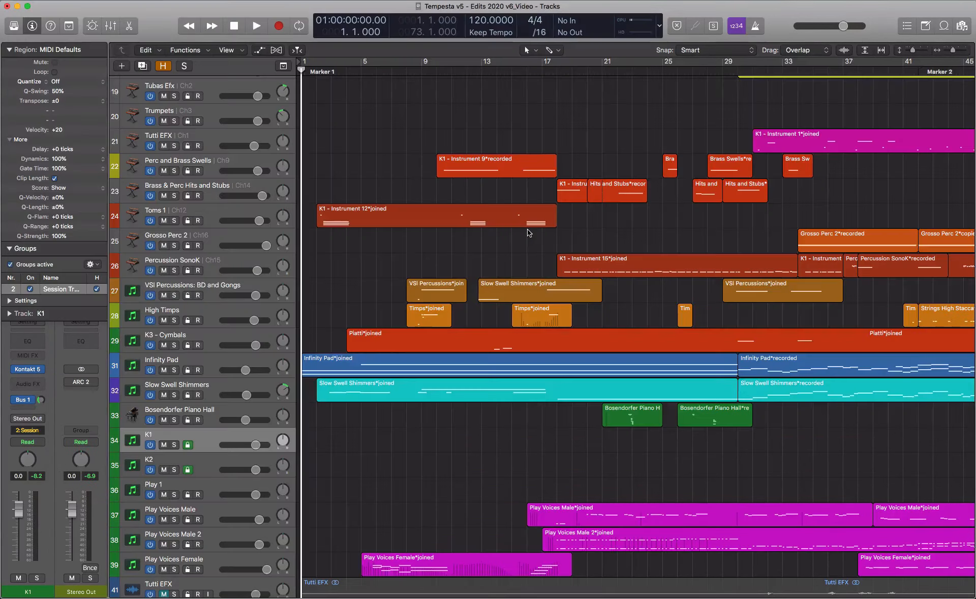
- Select the Strings Ensemble Spiccato Repetition, Strings Low Spiccato and Violins Runs tracks one after another
scroll(239, 157, "up", 10)
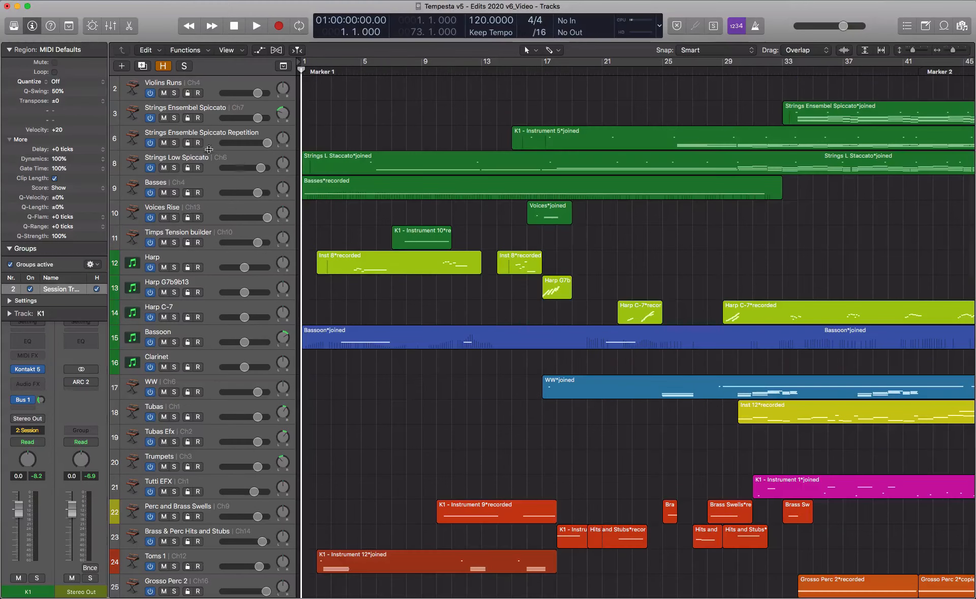
left_click(221, 133)
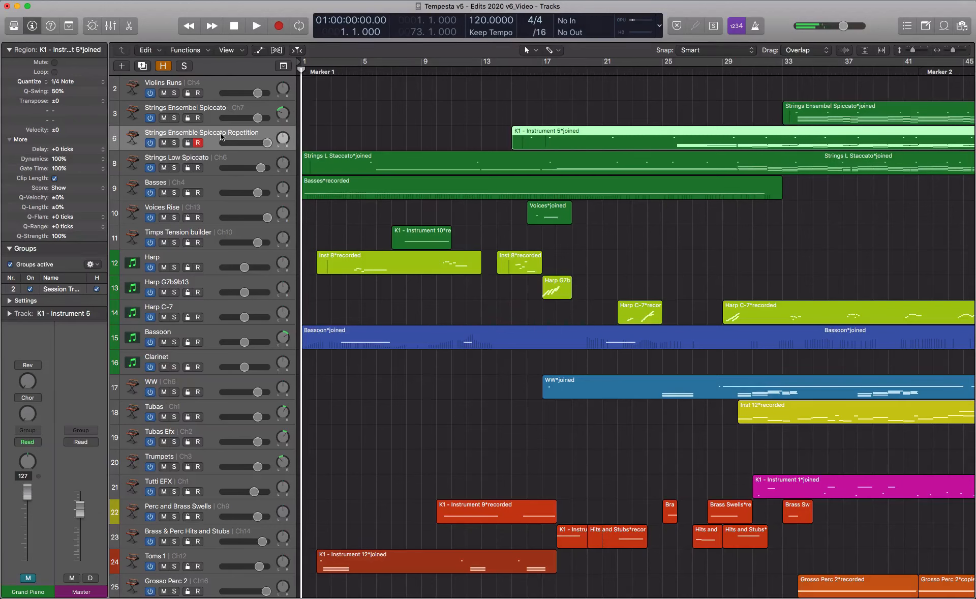
key("Down")
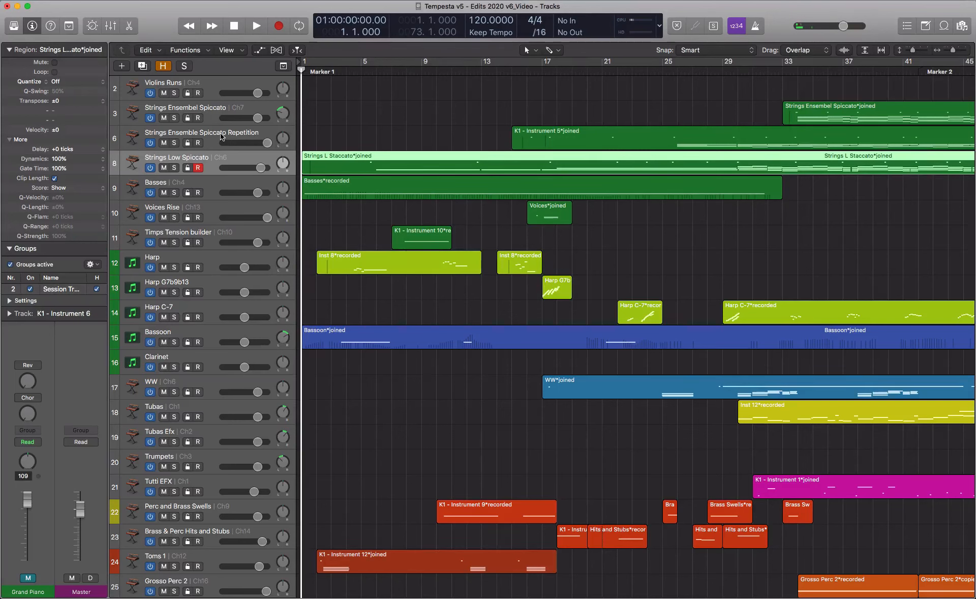
left_click(223, 85)
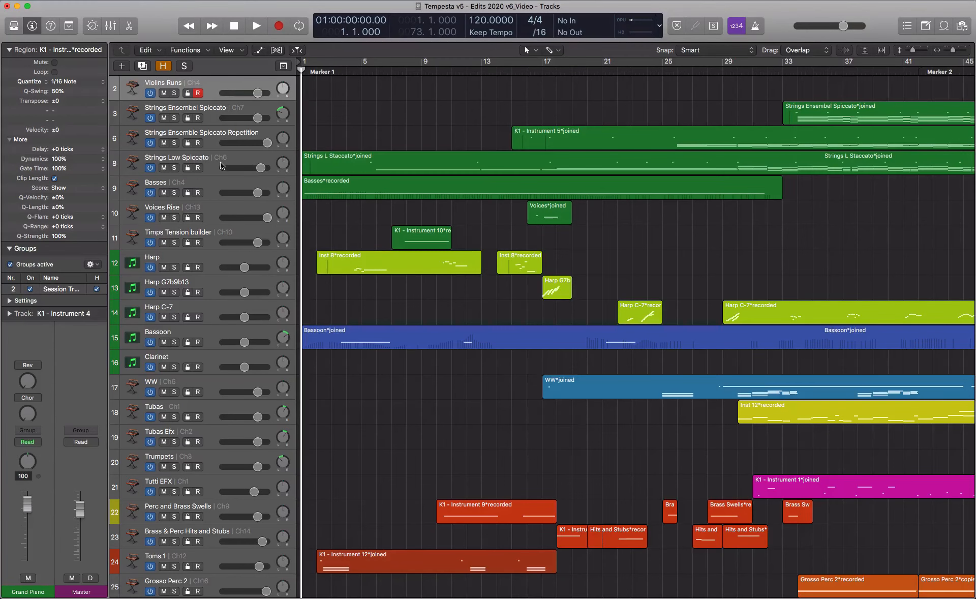
- Expand the three collapsed VIVACE instruments at the head of the K1 Kontakt rack, and hide the plug-in windows
key("v")
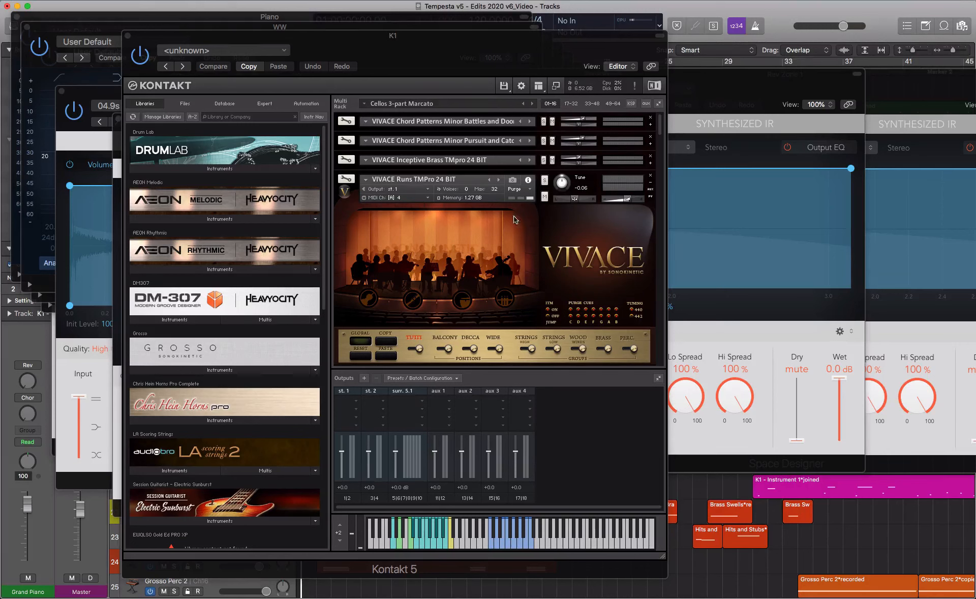
left_click(650, 163)
left_click(651, 144)
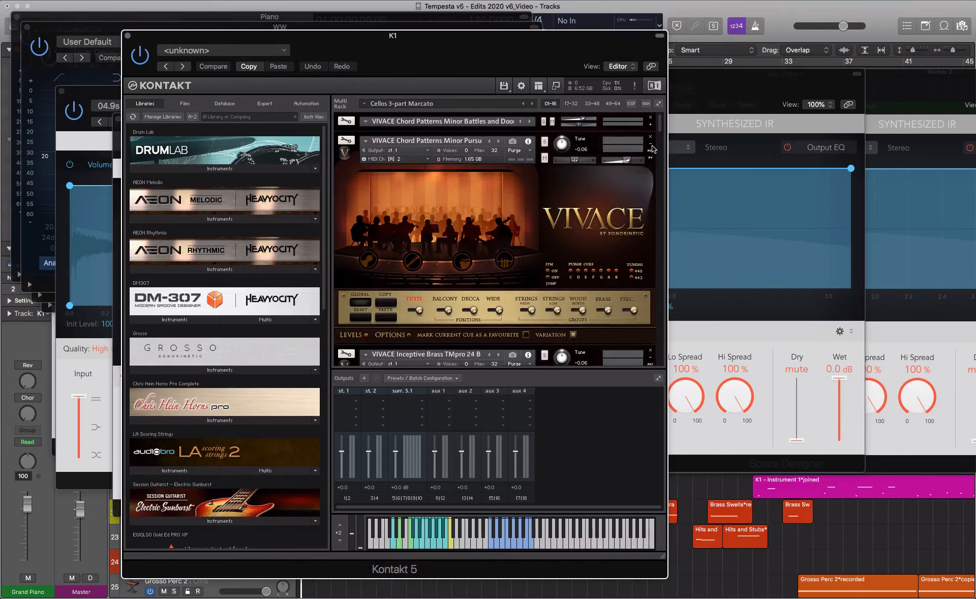
left_click(652, 125)
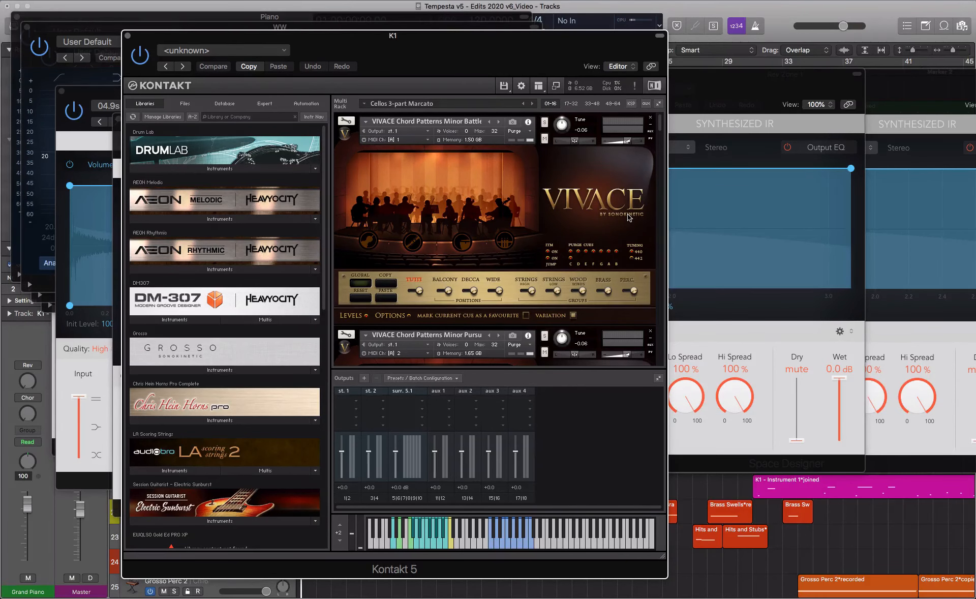
key("v")
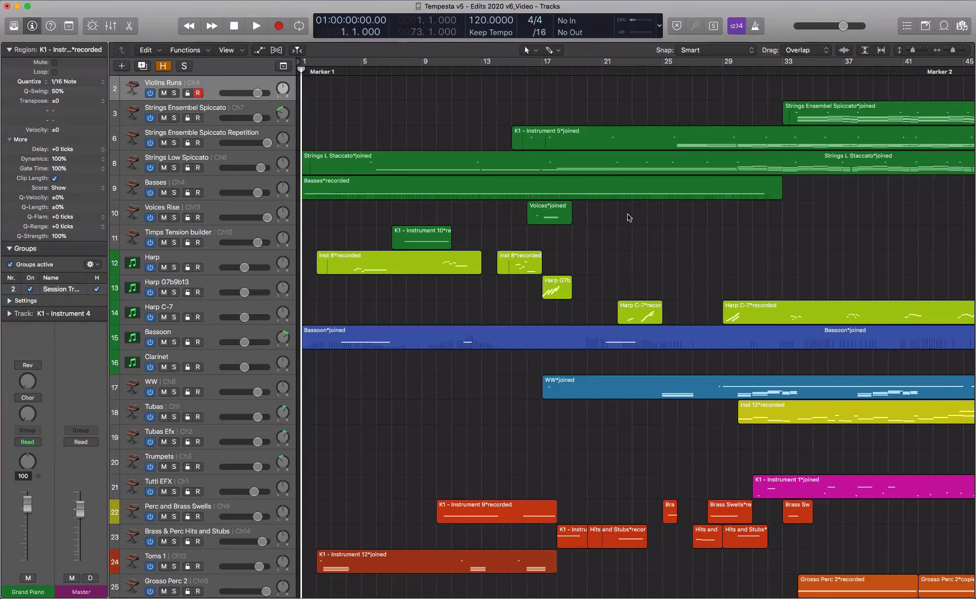
- Select the Harp, Harp G7b9b13 and Harp C-7 tracks in turn to inspect their regions and channel strips
left_click(406, 120)
scroll(362, 295, "down", 1)
left_click(209, 234)
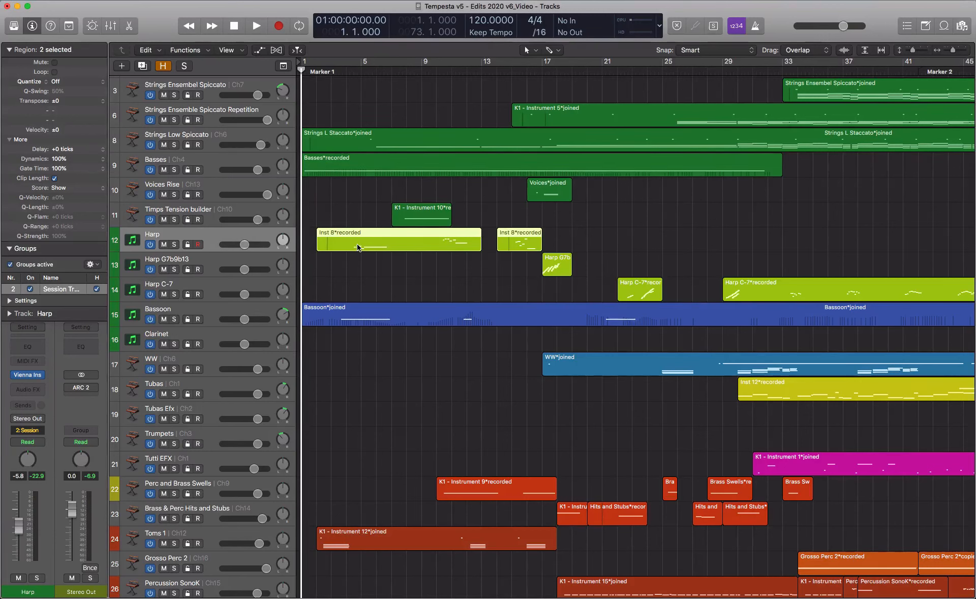
left_click(216, 262)
left_click(216, 286)
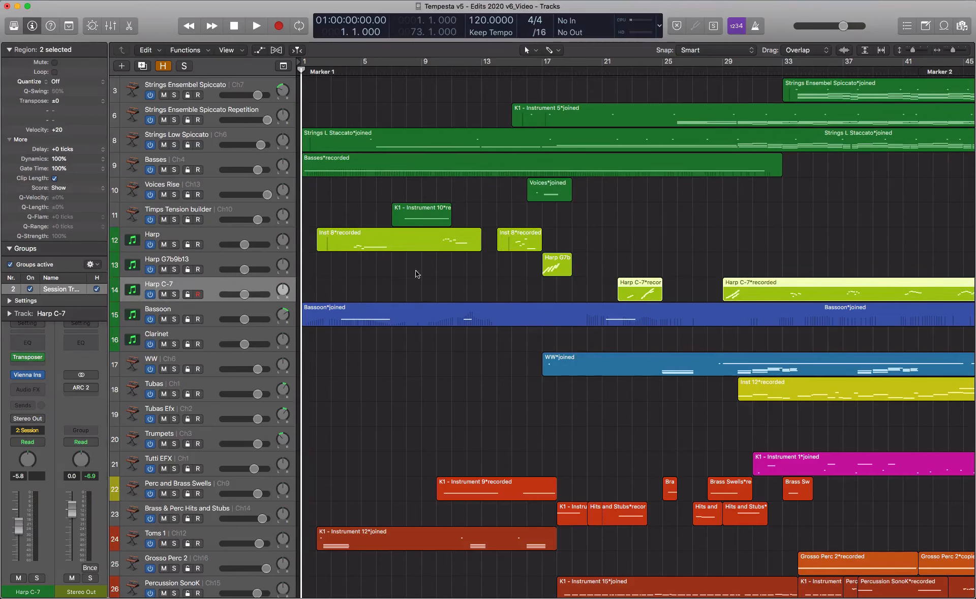
- Solo the three harp tracks and play their regions, jumping from the opening Harp passage to bar 17 and the first Harp C-7 region
left_click(174, 294)
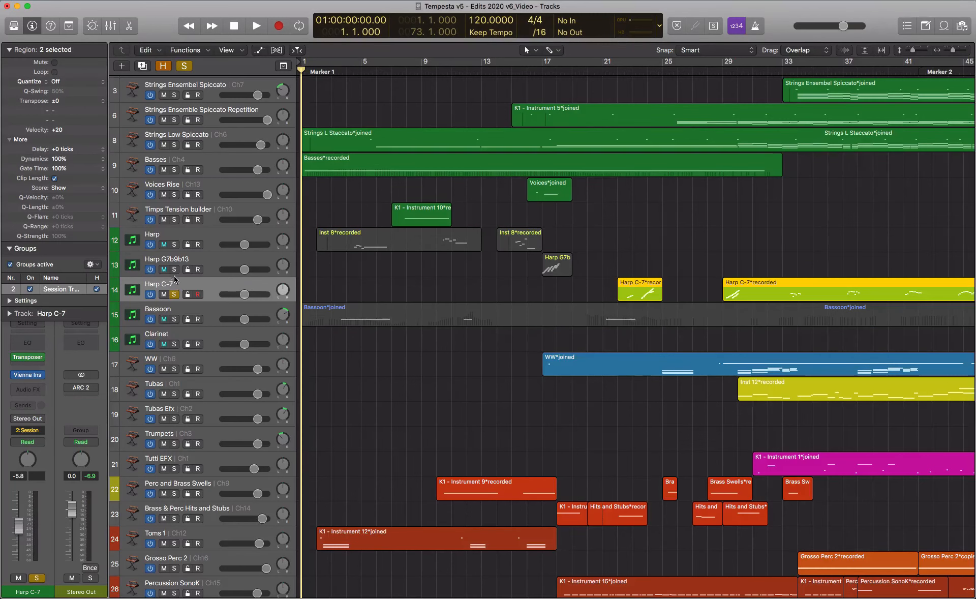
left_click(174, 245)
double_click(358, 77)
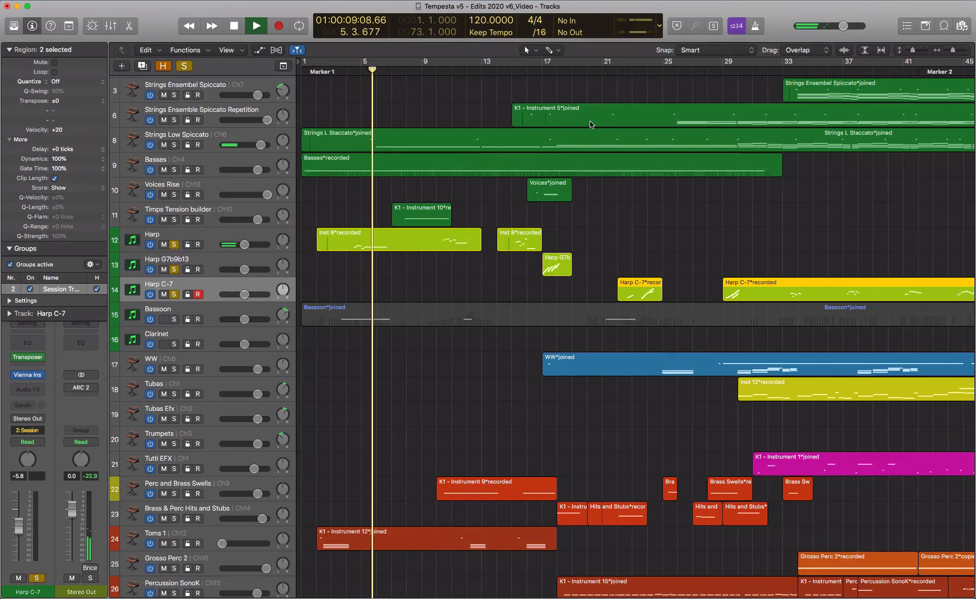
double_click(550, 77)
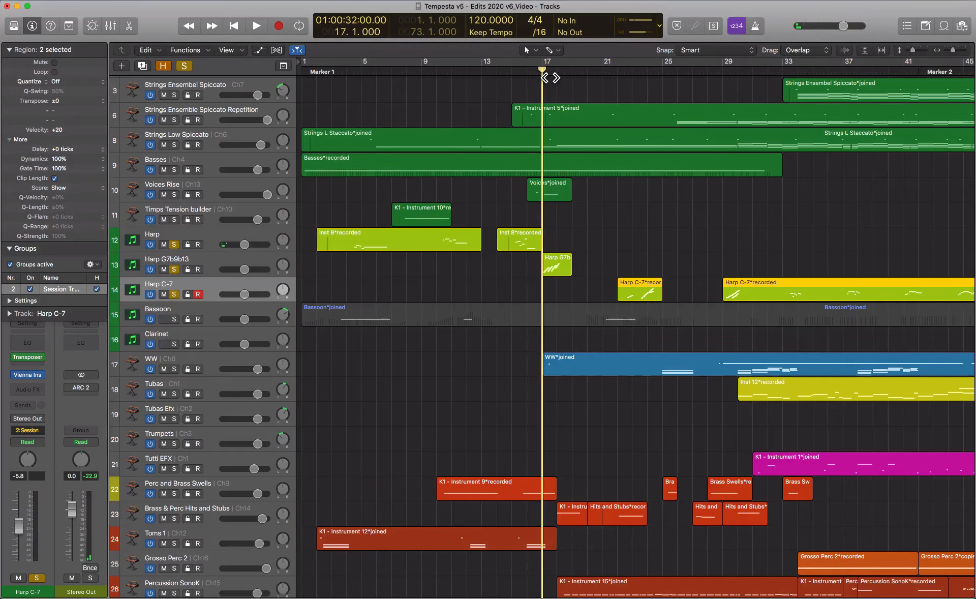
key("space")
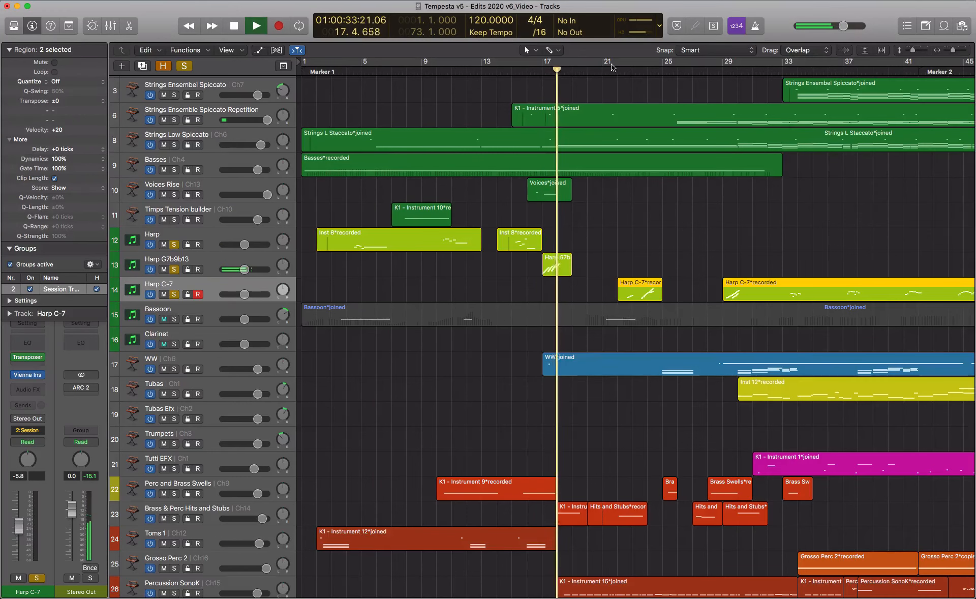
left_click(610, 76)
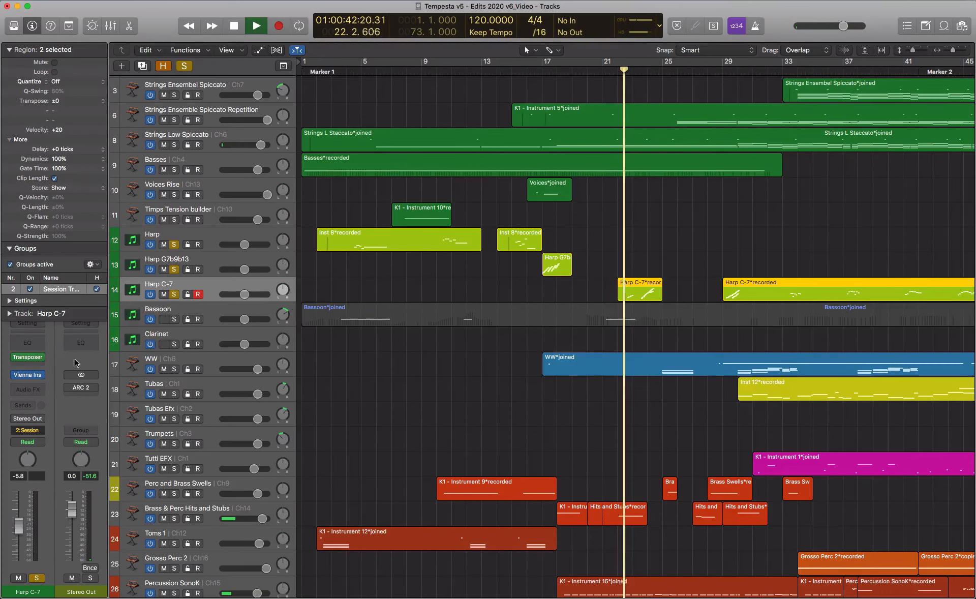
- Open the Transposer on the Harp C-7 track, examine its root and scale settings, and hide the plug-in windows
key("v")
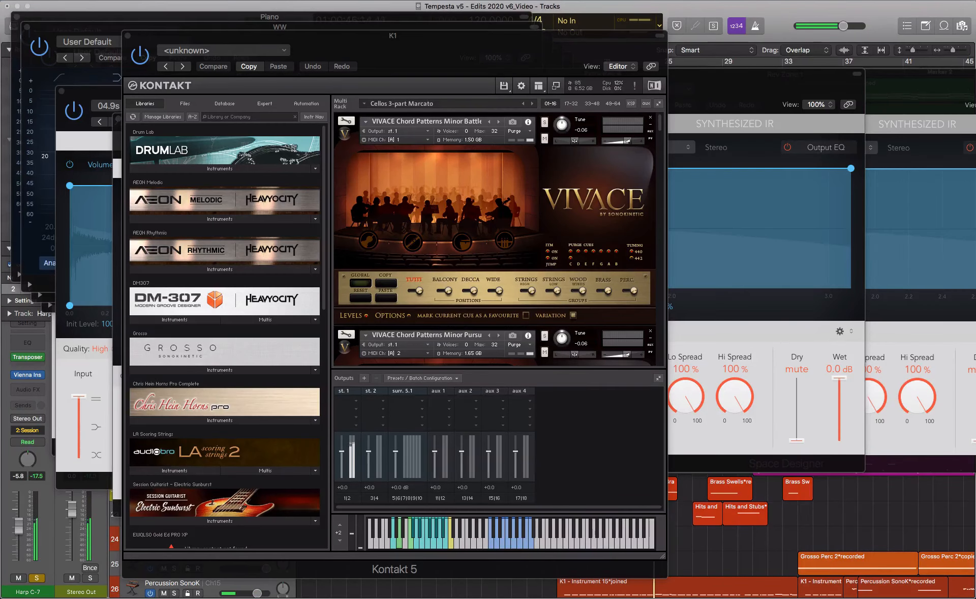
left_click(27, 358)
left_click_drag(605, 201, 354, 171)
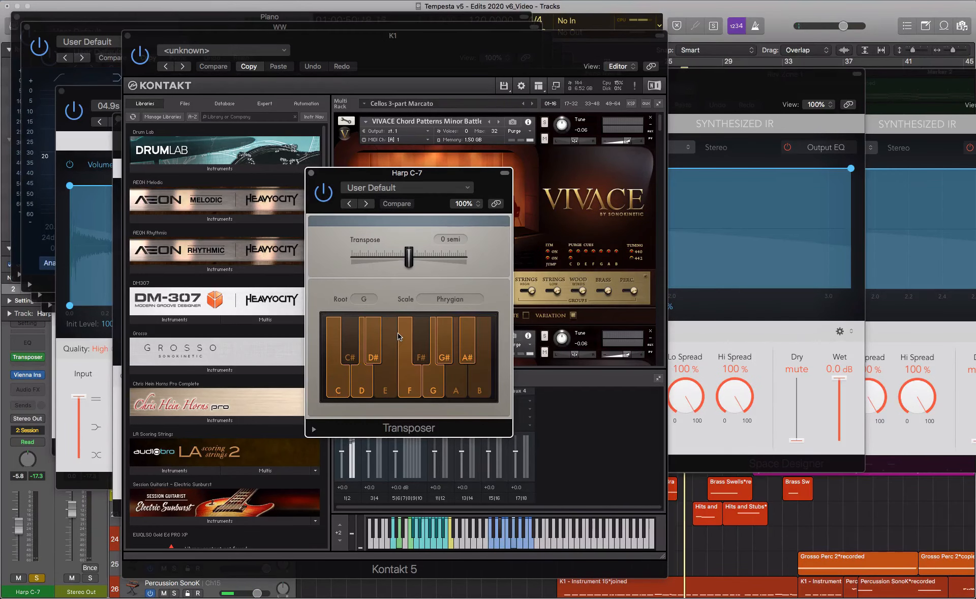
key("v")
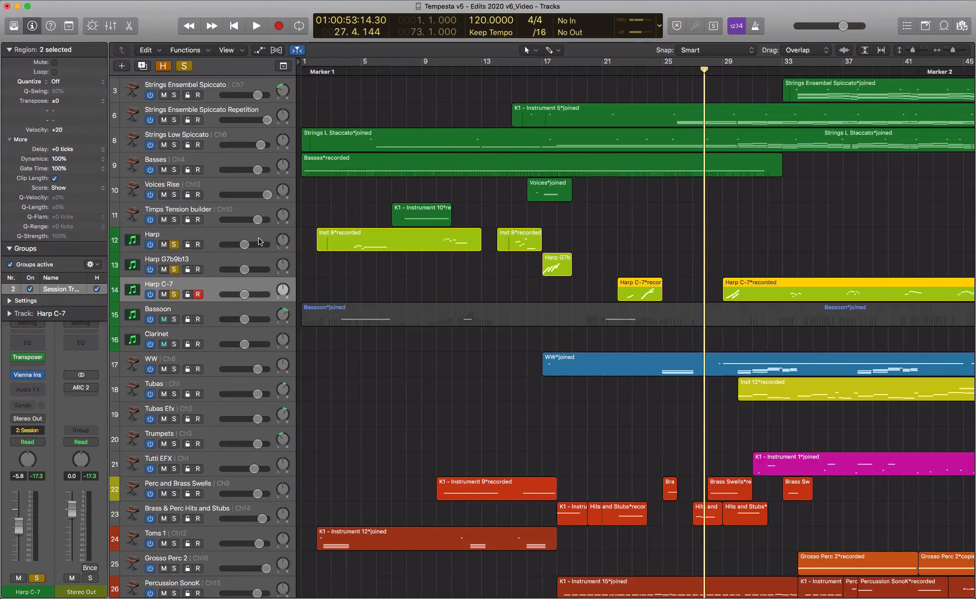
- Deselect the Harp C-7 regions and turn off solo on the Harp, Harp G7b9b13 and Harp C-7 tracks
left_click(307, 277)
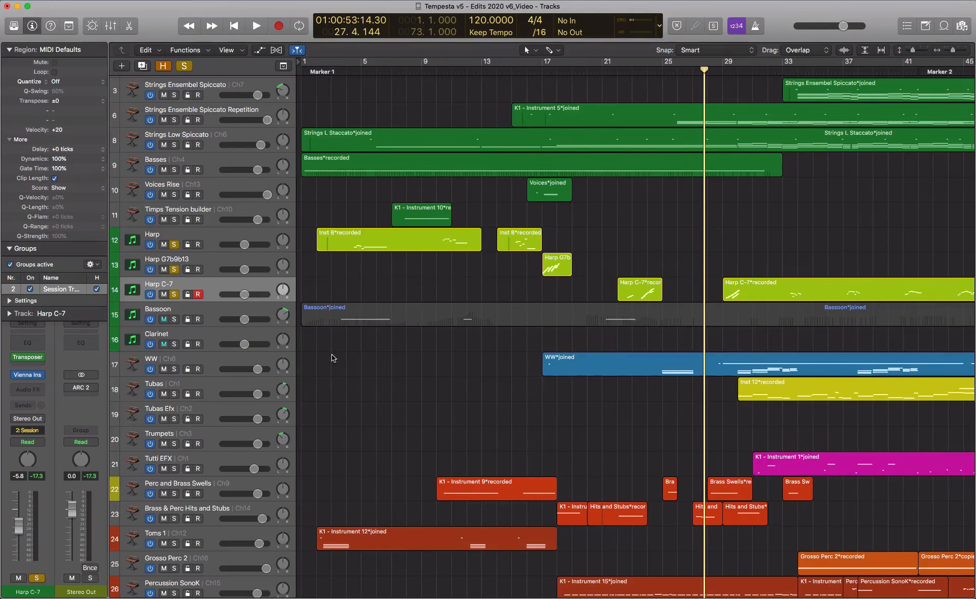
left_click(174, 244)
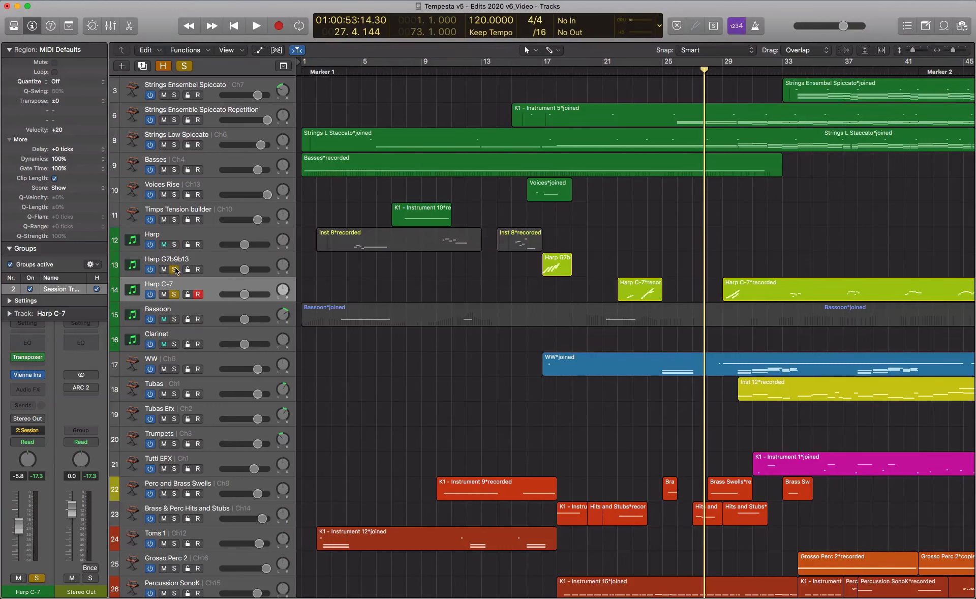
left_click(174, 269)
left_click(174, 295)
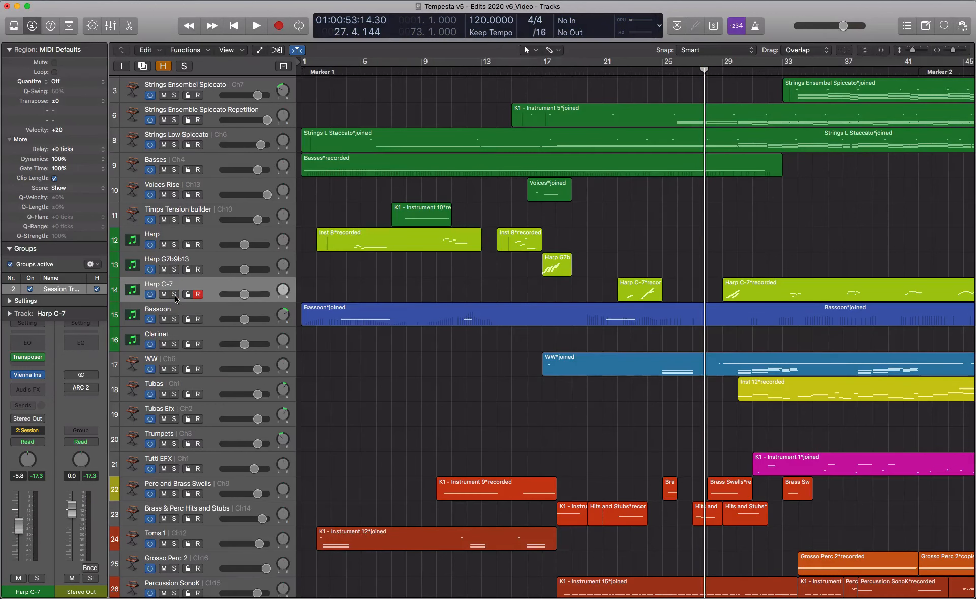
- Open the Bassoon region in an enlarged separate Piano Roll window, examine its Ch. 1 Modulation curve, and close the window
left_click(190, 310)
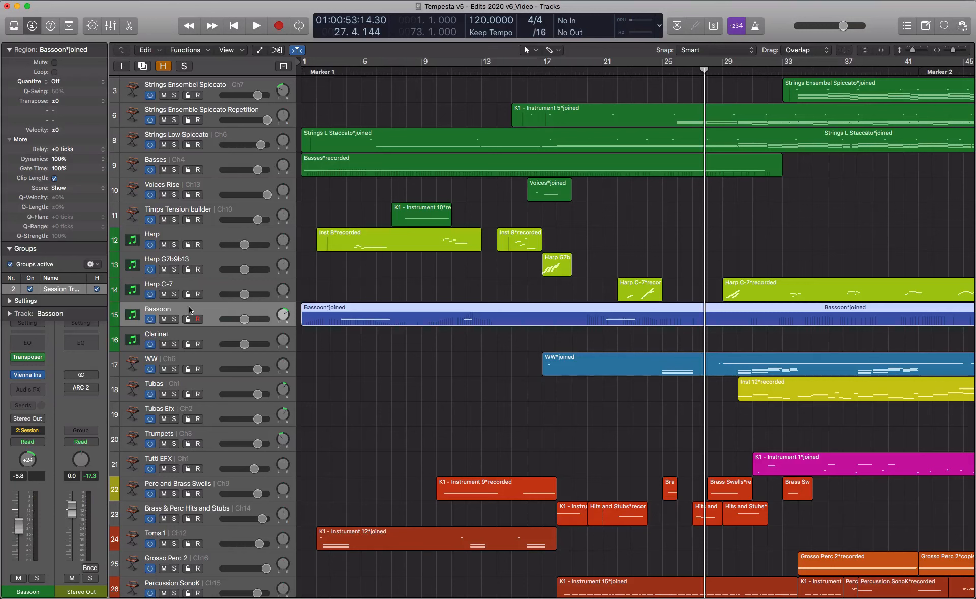
double_click(322, 316)
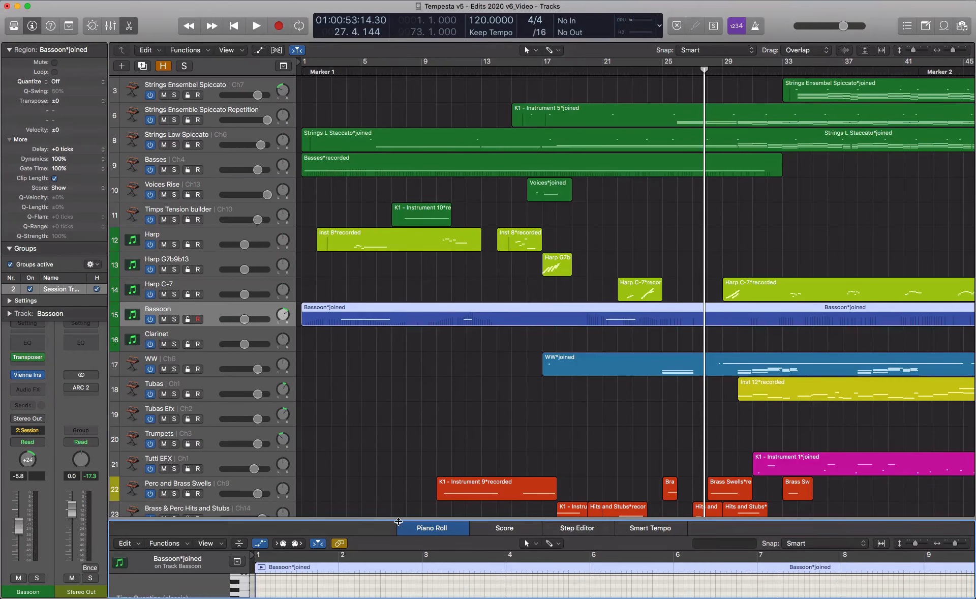
left_click_drag(399, 524, 404, 250)
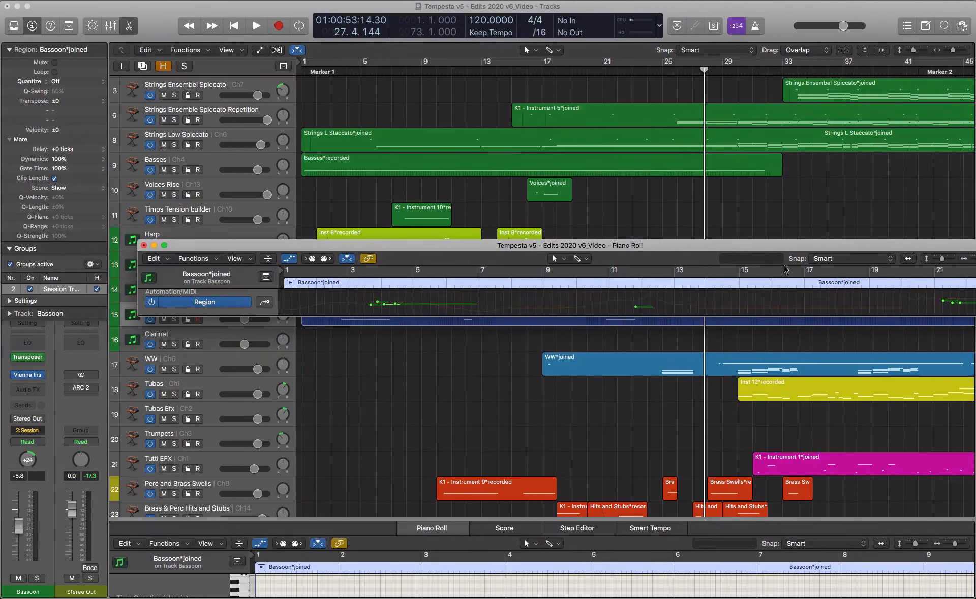
left_click_drag(776, 241, 698, 205)
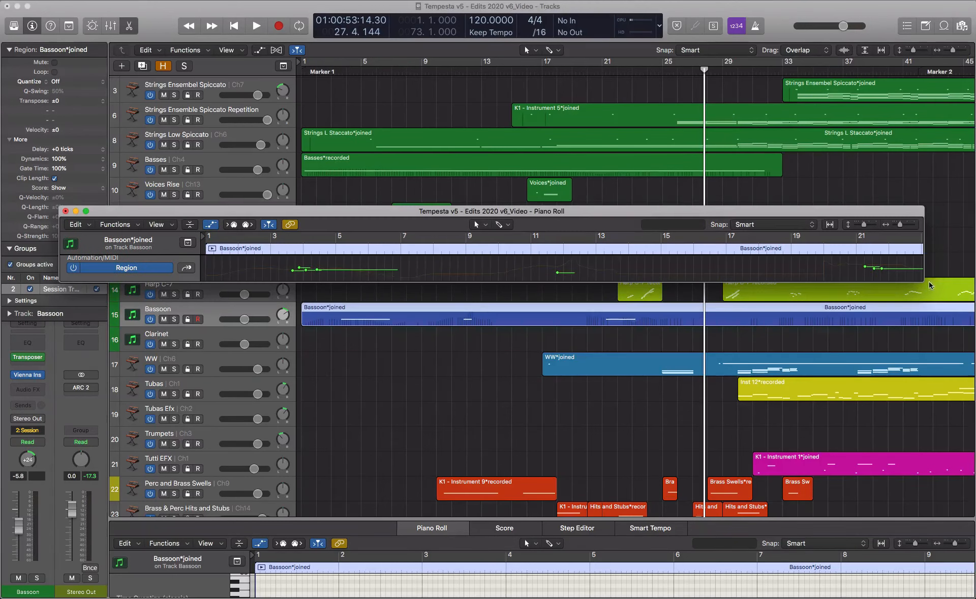
left_click_drag(924, 279, 906, 504)
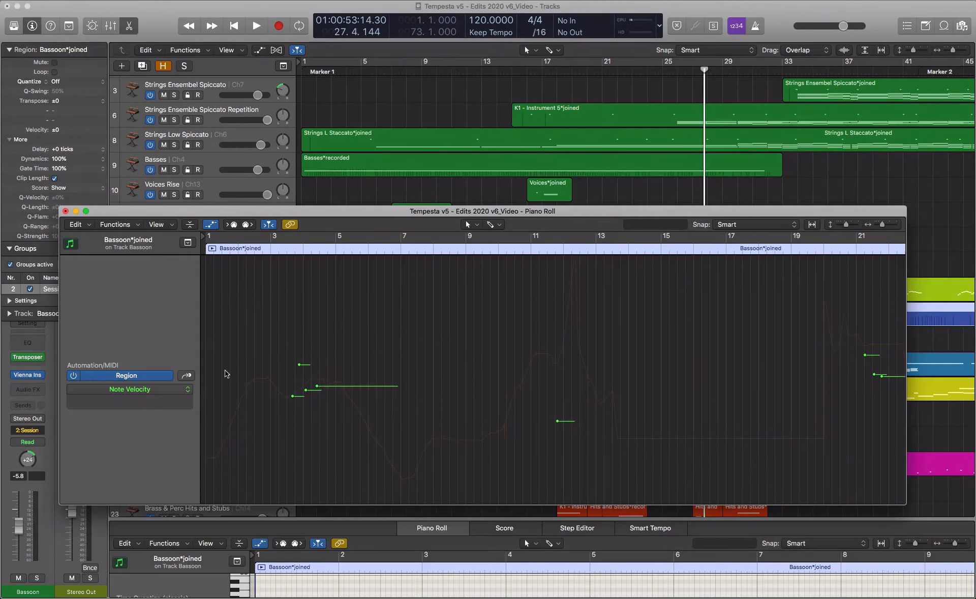
left_click(191, 377)
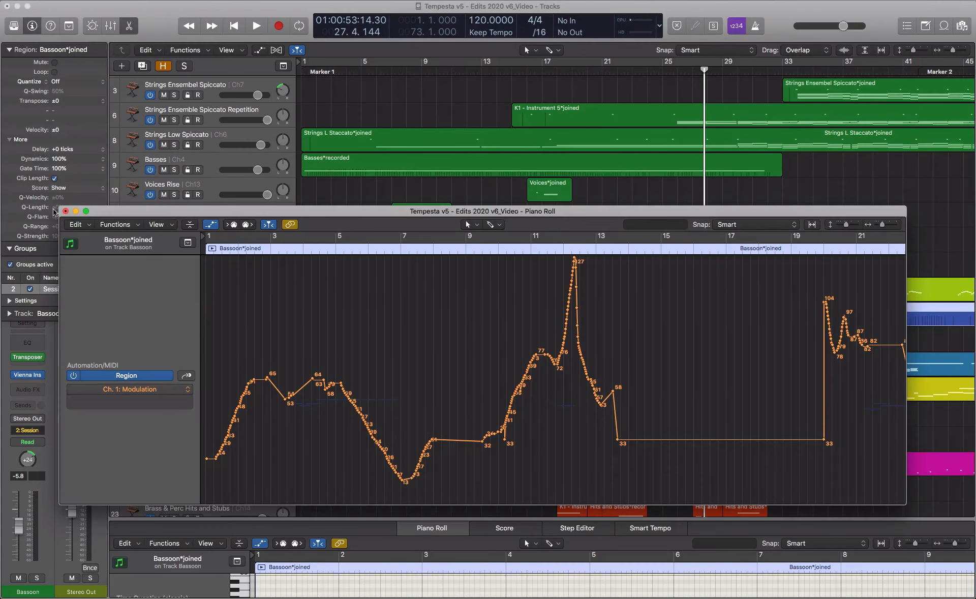
left_click(65, 211)
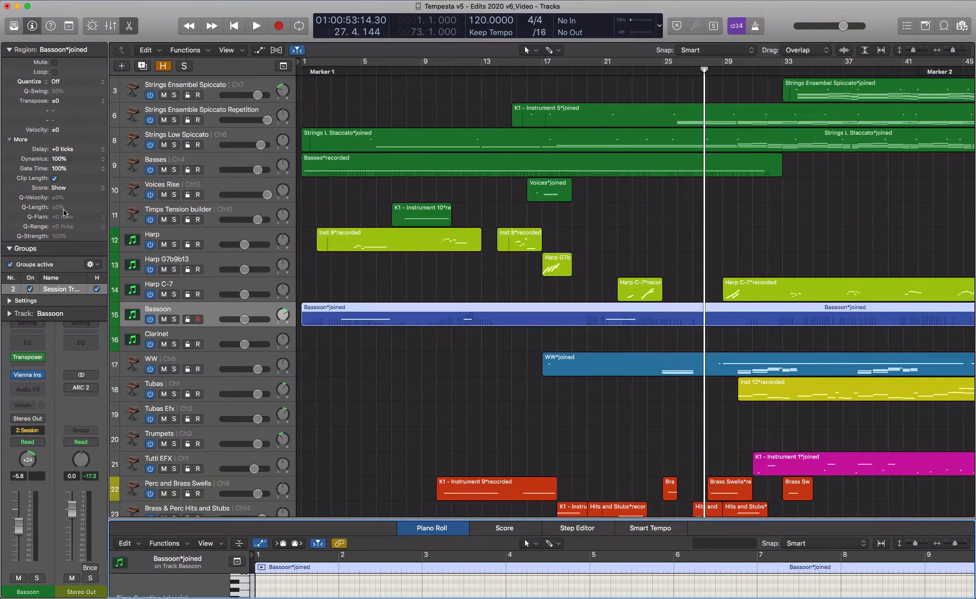
- Solo the WW track, play its region from about bars 25 and 30, and turn its solo off again
left_click(188, 336)
left_click(201, 360)
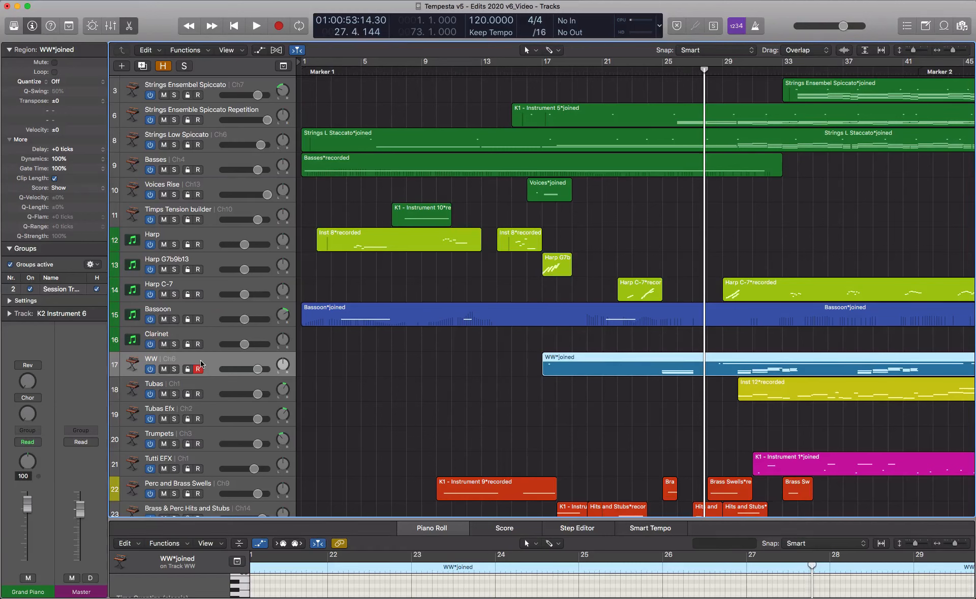
left_click(175, 368)
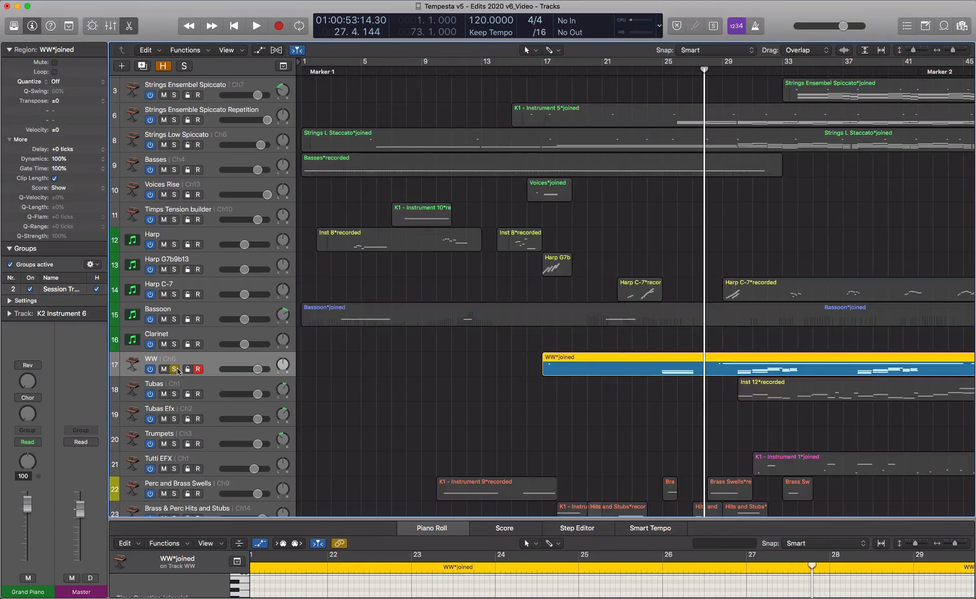
left_click(668, 77)
key("space")
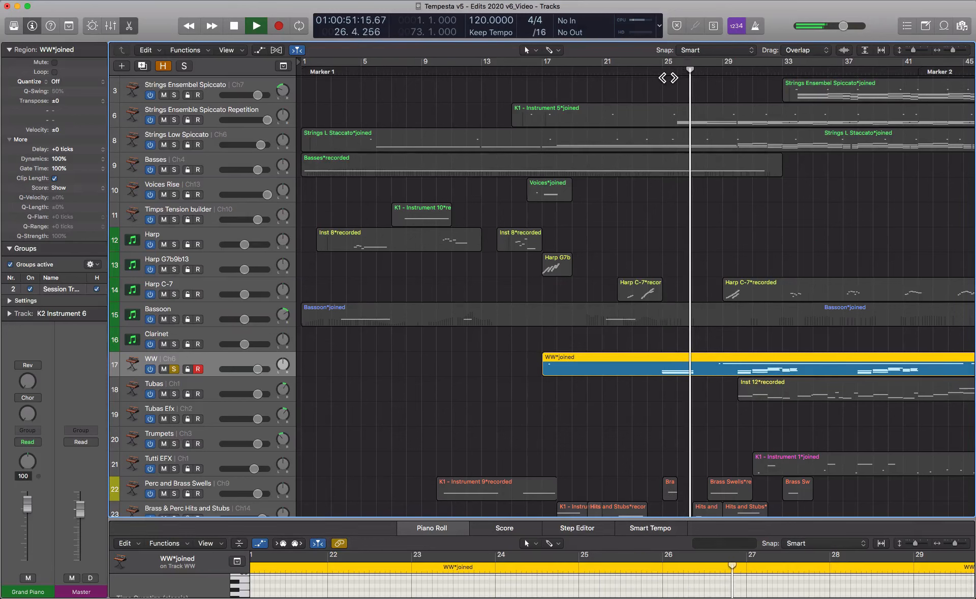
left_click(740, 76)
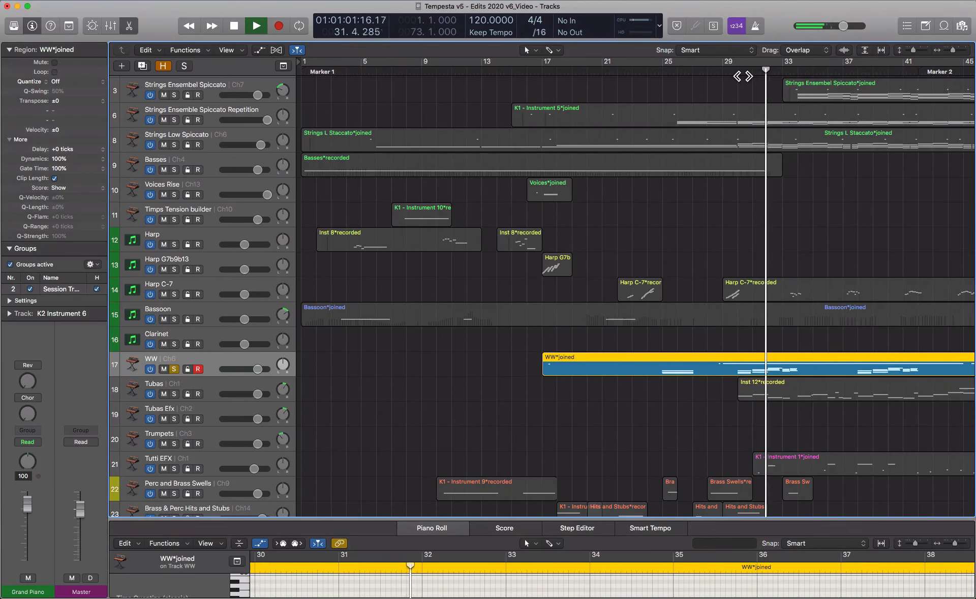
key("space")
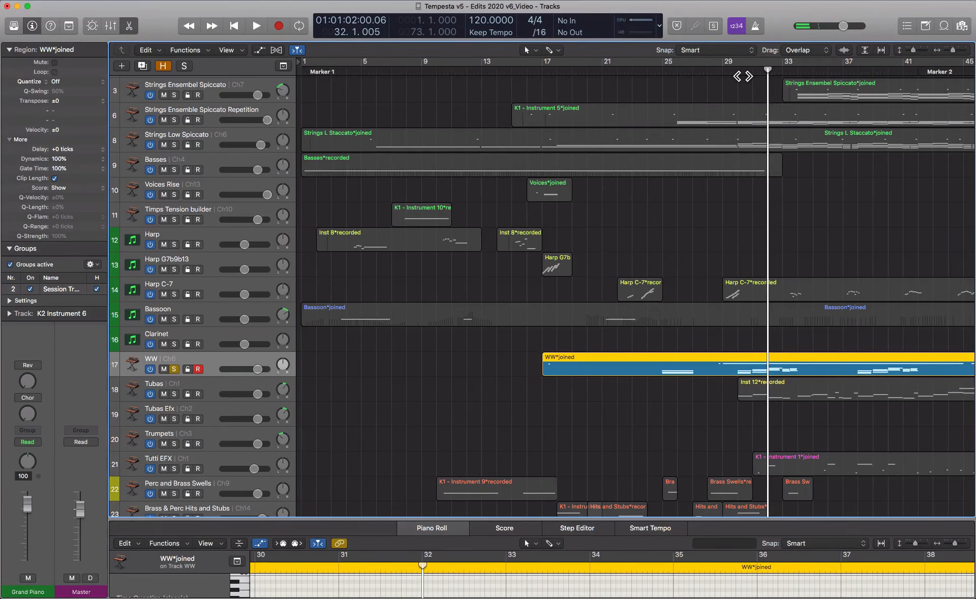
left_click(174, 370)
- Select the Tubas track to inspect its region and channel settings
scroll(354, 373, "down", 1)
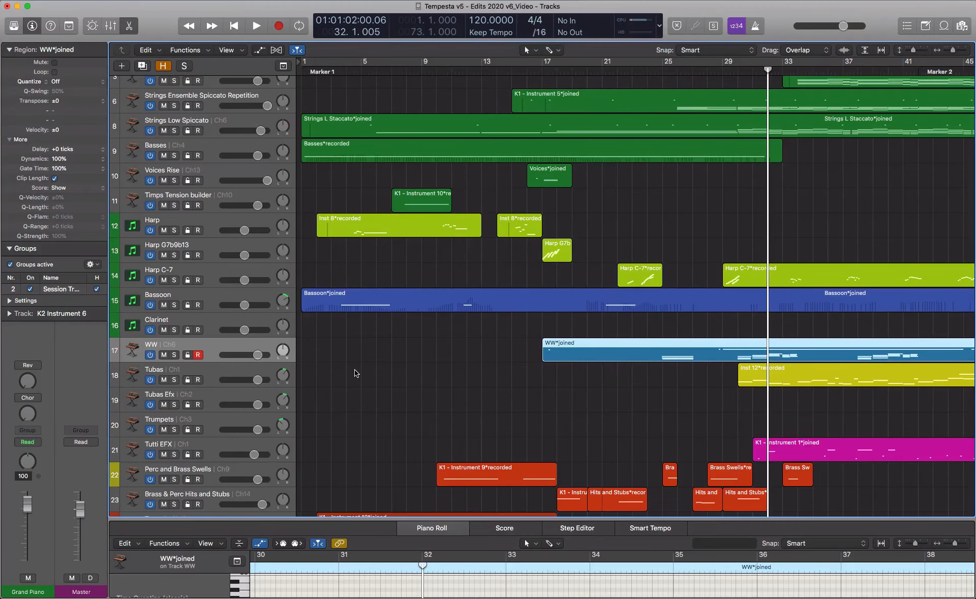
scroll(355, 373, "down", 9)
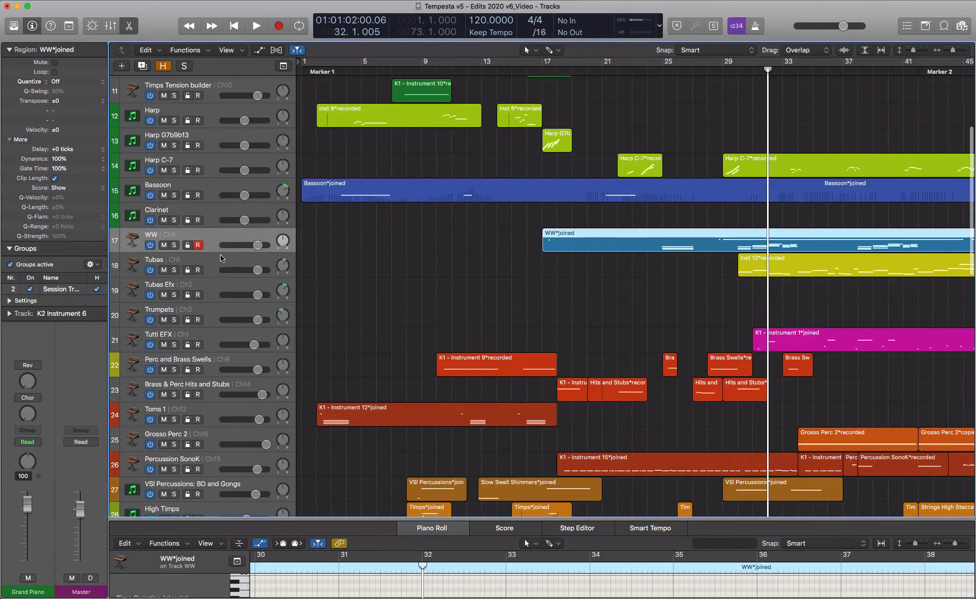
left_click(219, 261)
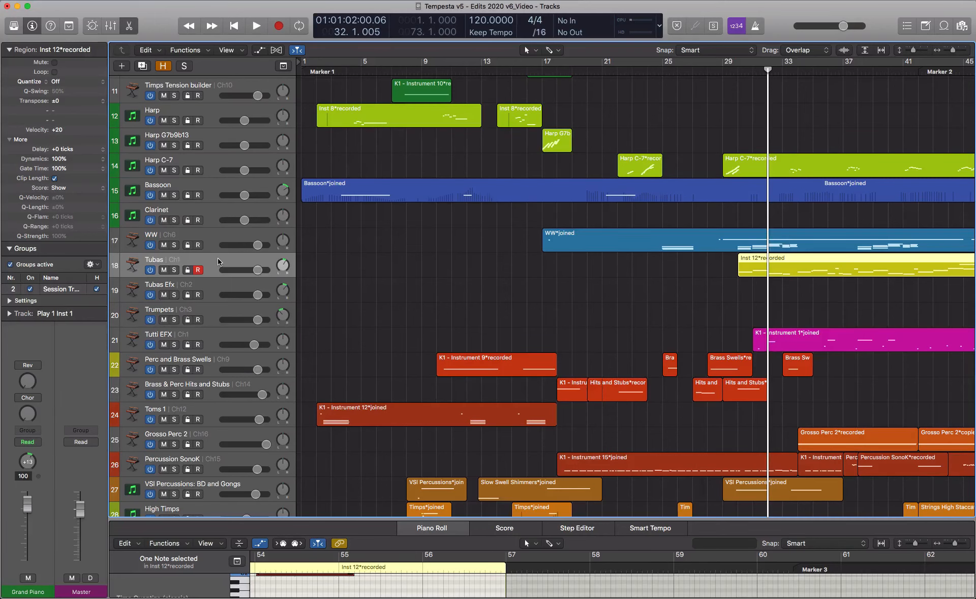
- Open the Play instrument on the Play 1 track, examine its list of loaded instruments, and hide the plug-in windows
scroll(219, 262, "down", 15)
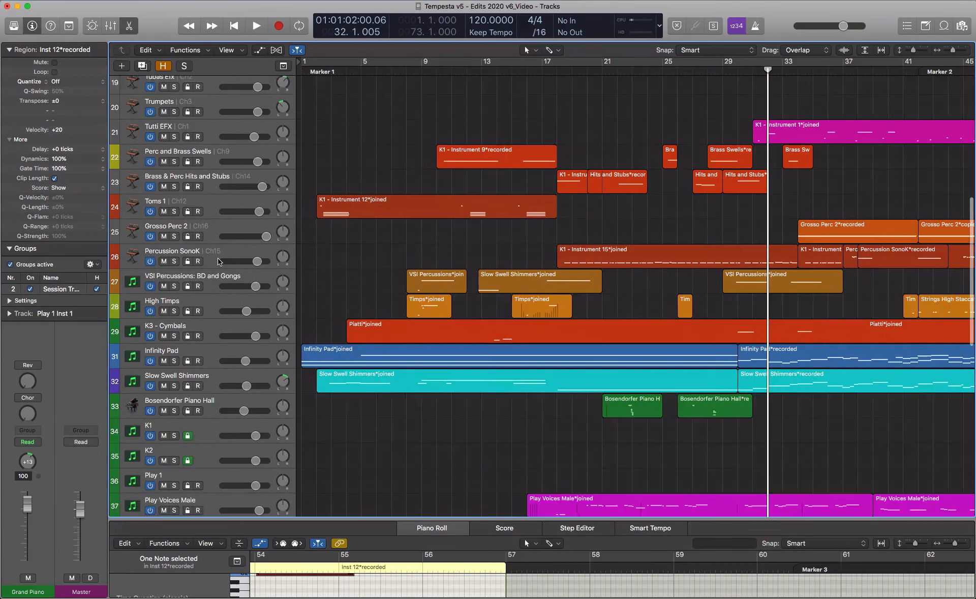
scroll(219, 262, "down", 1)
left_click(174, 465)
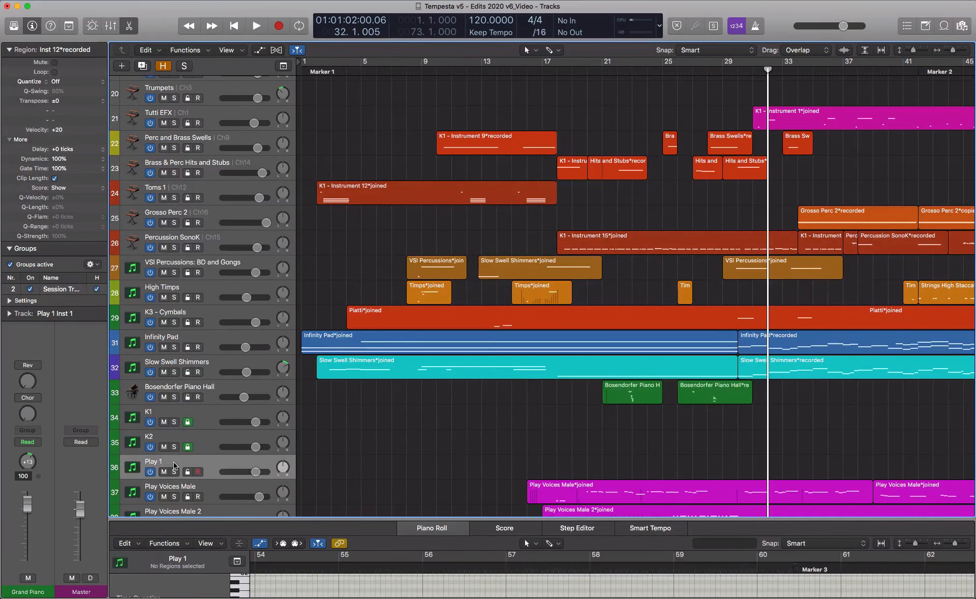
left_click(29, 375)
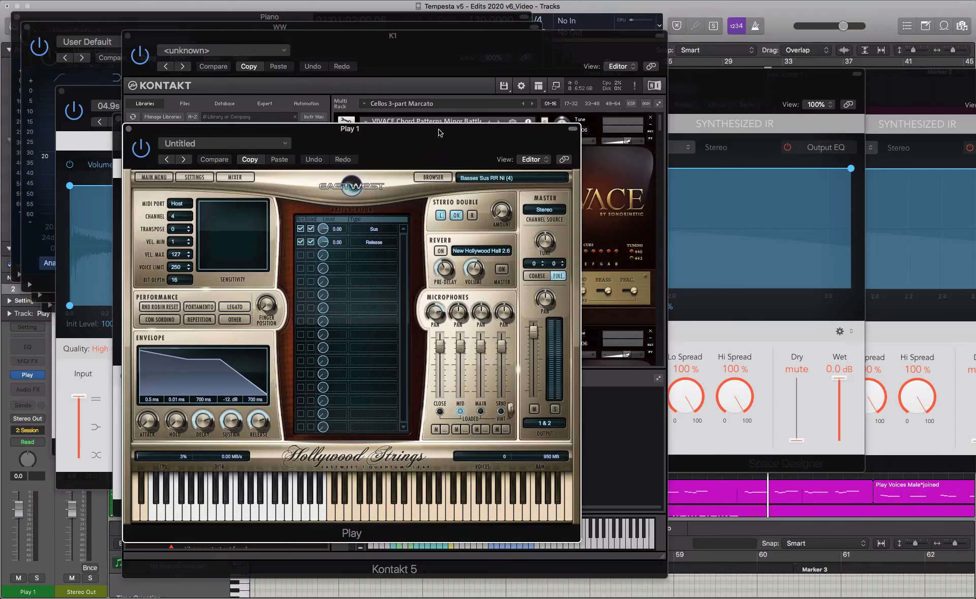
left_click(521, 182)
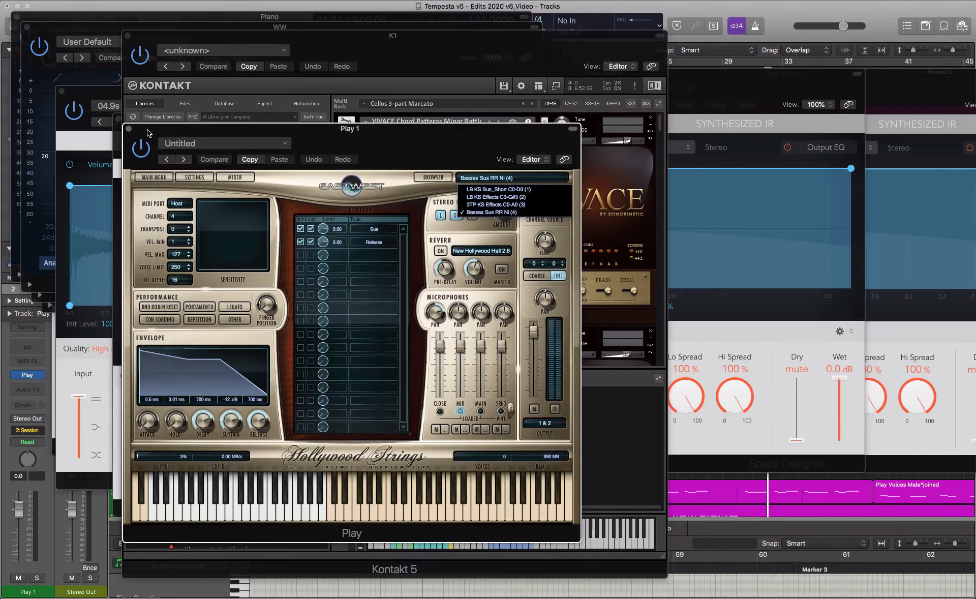
left_click_drag(160, 133, 147, 91)
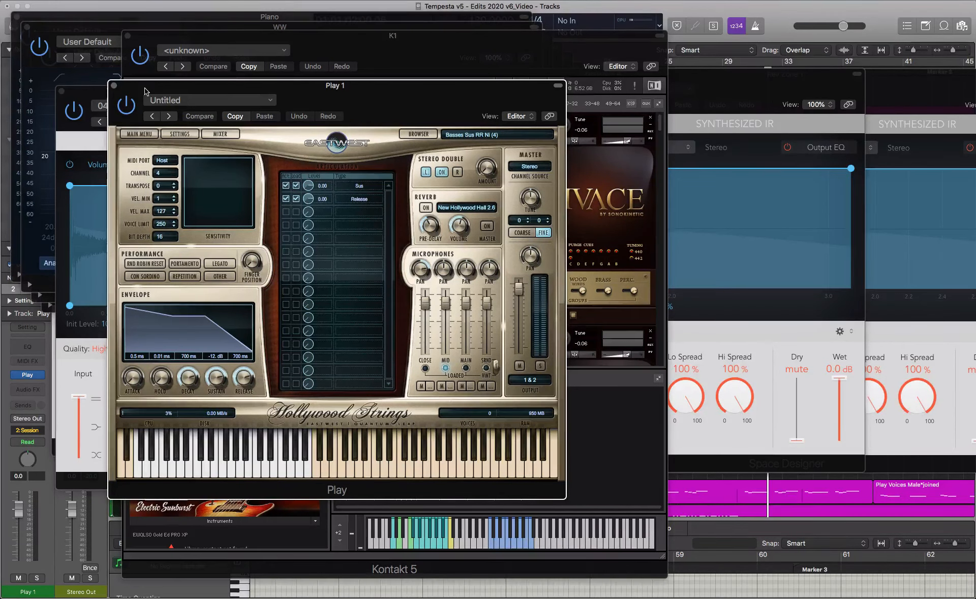
key("v")
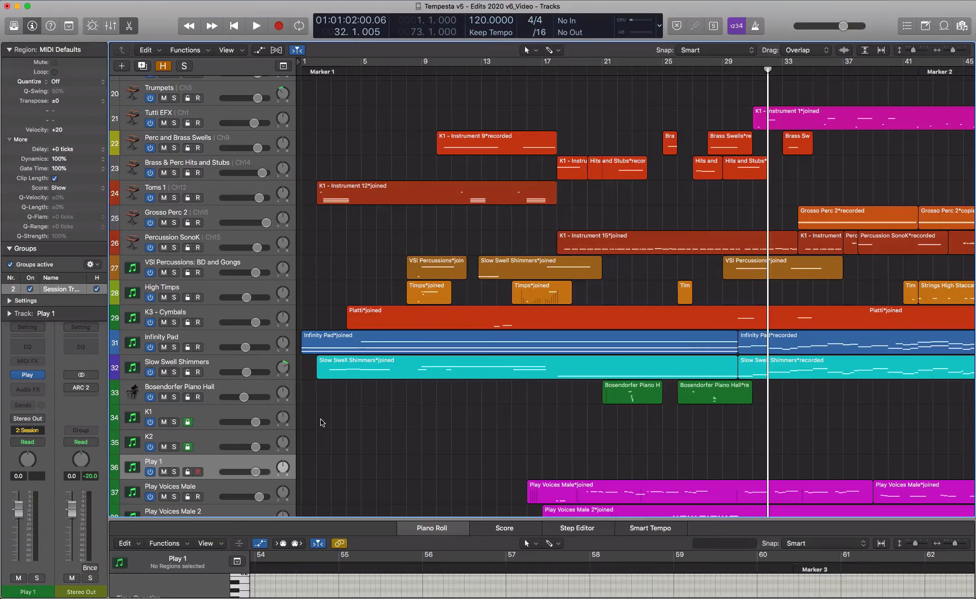
- Select the VSI Percussions: BD and Gongs, High Timps and K3 - Cymbals tracks in turn to inspect their regions and channel strips
scroll(322, 422, "down", 1)
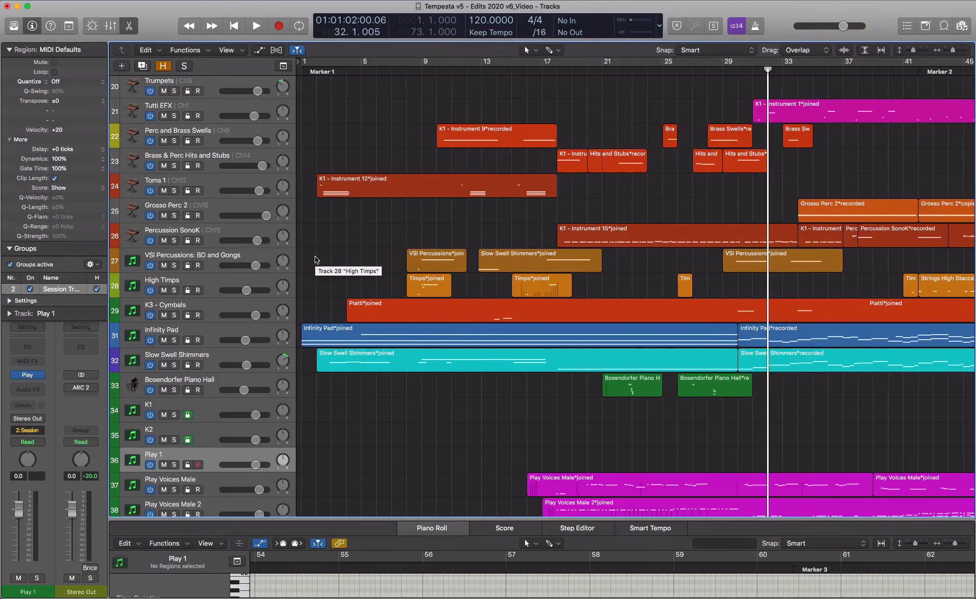
left_click(256, 257)
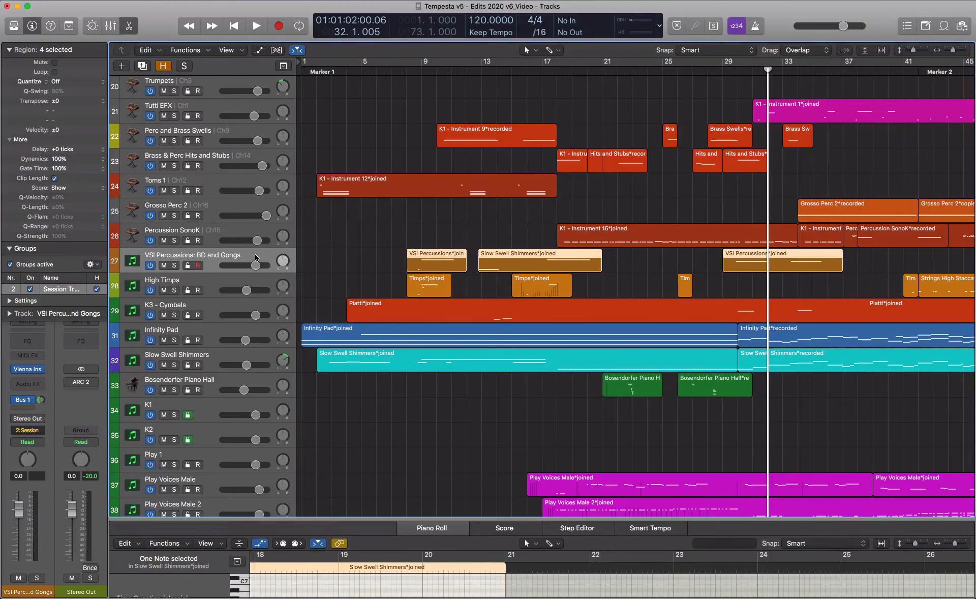
left_click(255, 283)
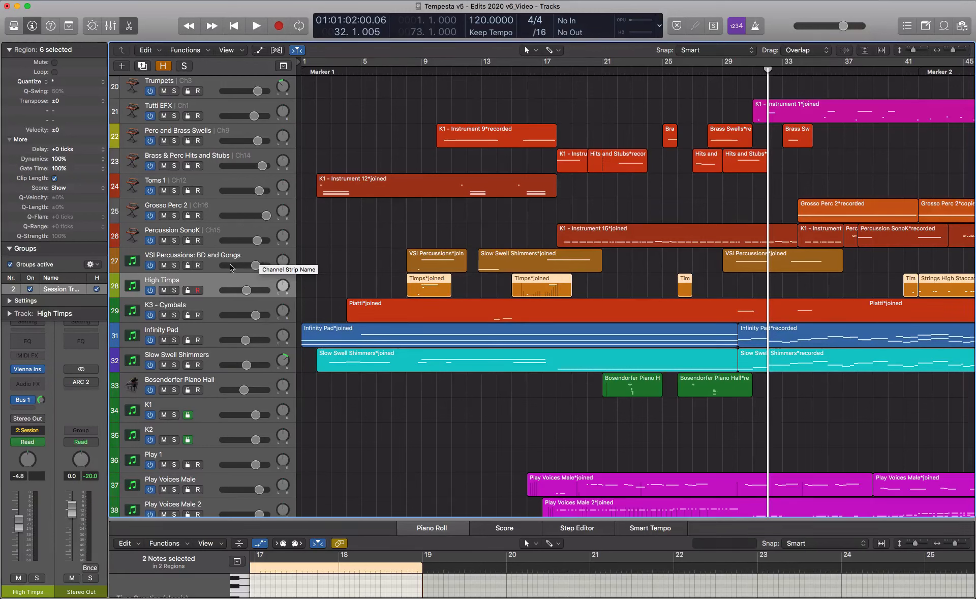
left_click(204, 307)
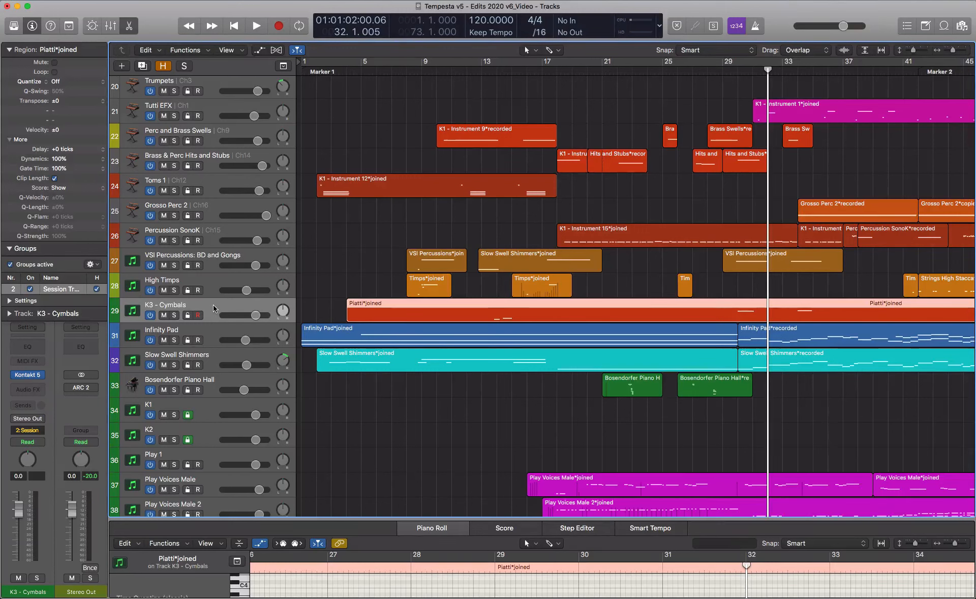
- Solo the K3 - Cymbals track and play its Piatti region from about bar 13
left_click(175, 315)
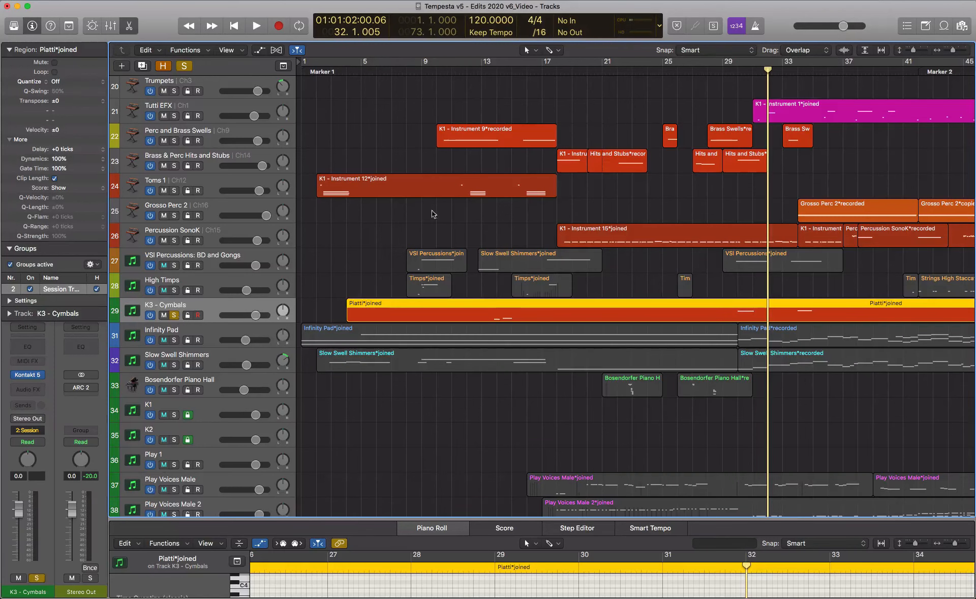
left_click(483, 78)
key("space")
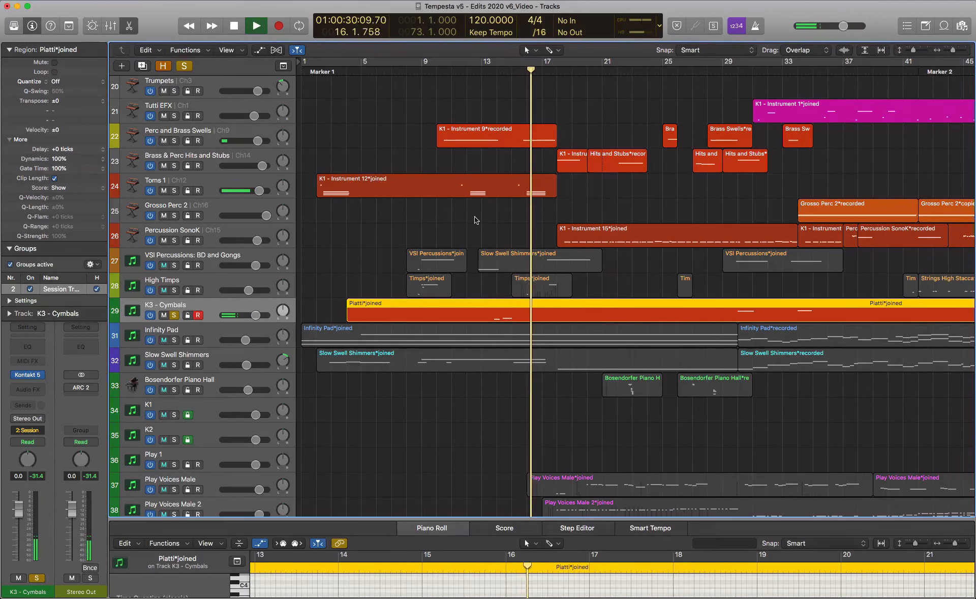
key("space")
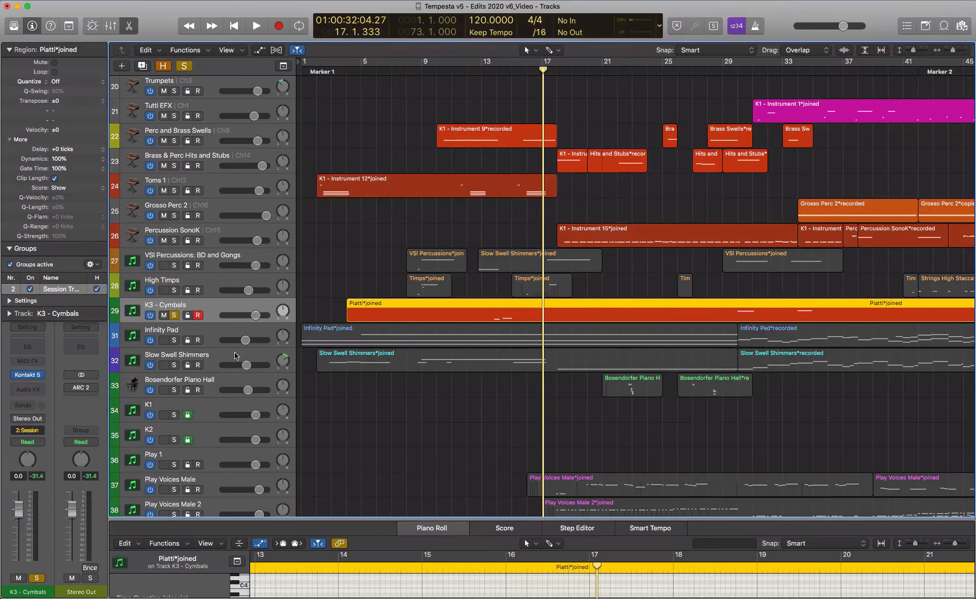
- Select the Bosendorfer Piano Hall track to inspect its regions and channel strip
left_click(234, 382)
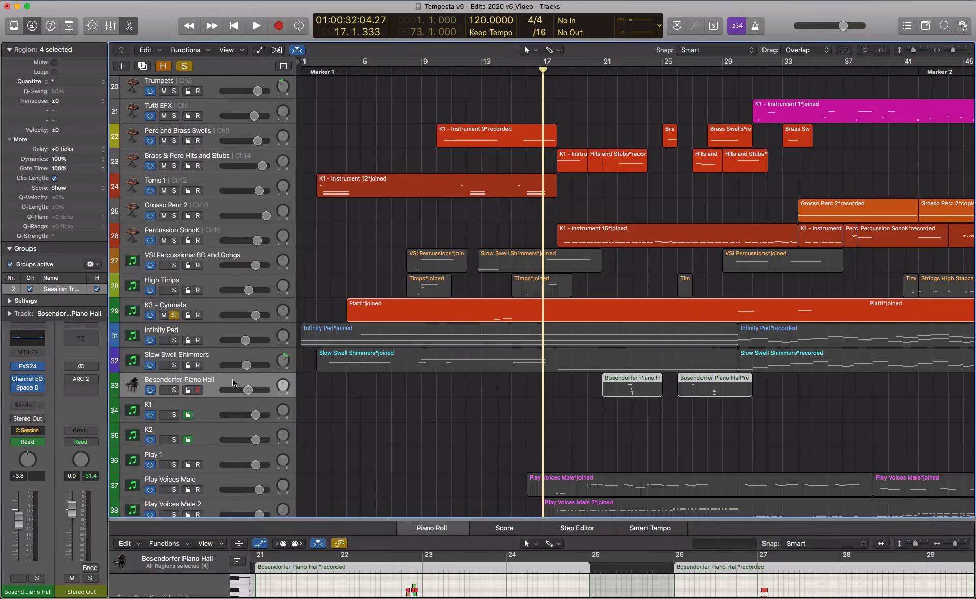
scroll(329, 409, "down", 3)
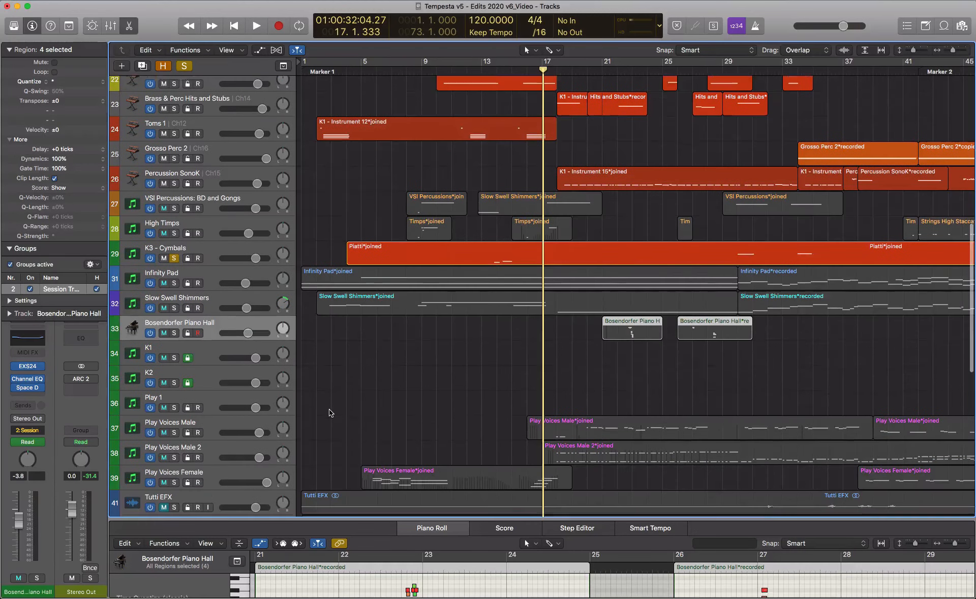
scroll(329, 409, "down", 3)
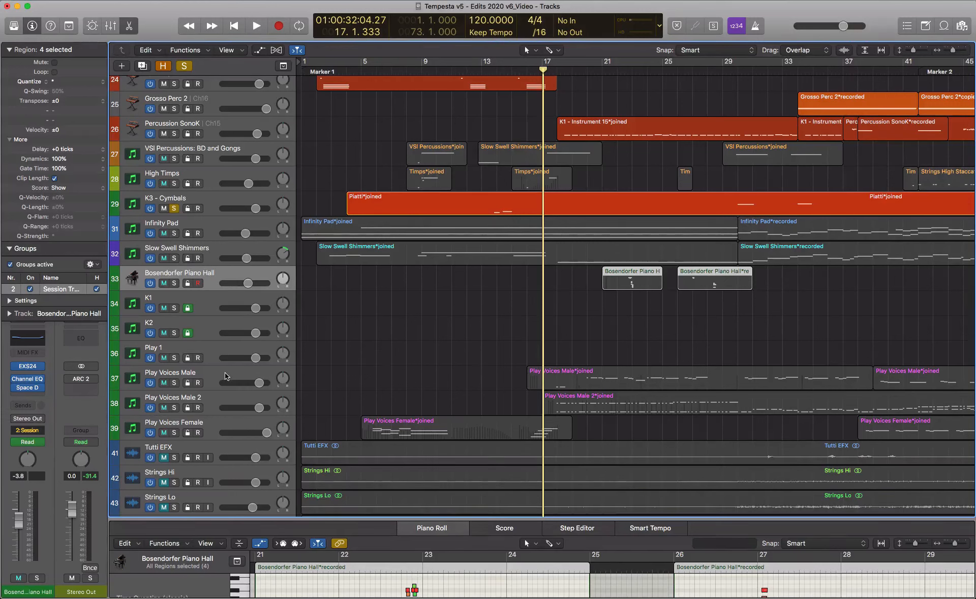
- Turn off solo on K3 - Cymbals, solo Play Voices Male, Play Voices Male 2 and Play Voices Female, and select the Play Voices Male track
left_click(174, 208)
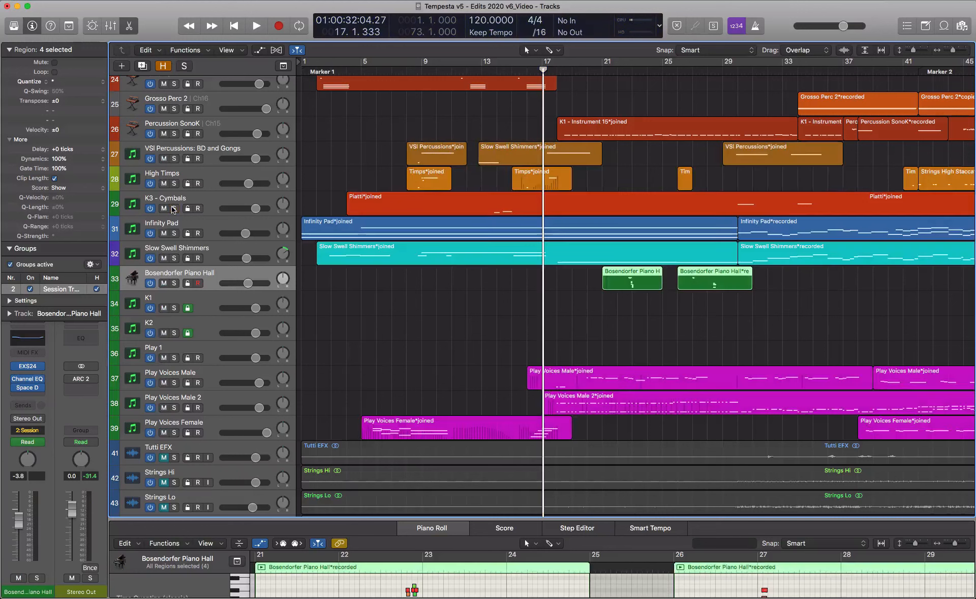
left_click(174, 382)
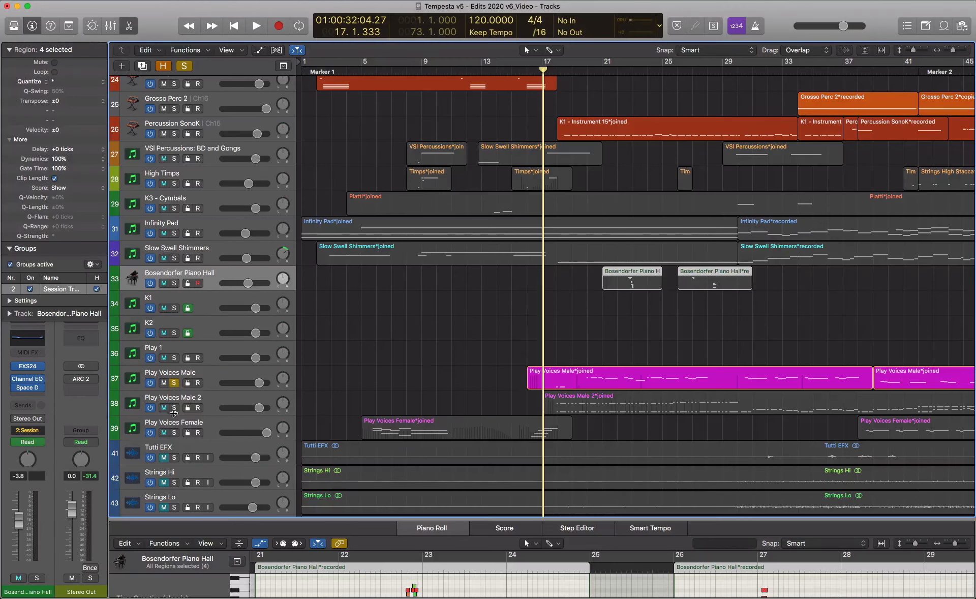
left_click(174, 409)
left_click(174, 433)
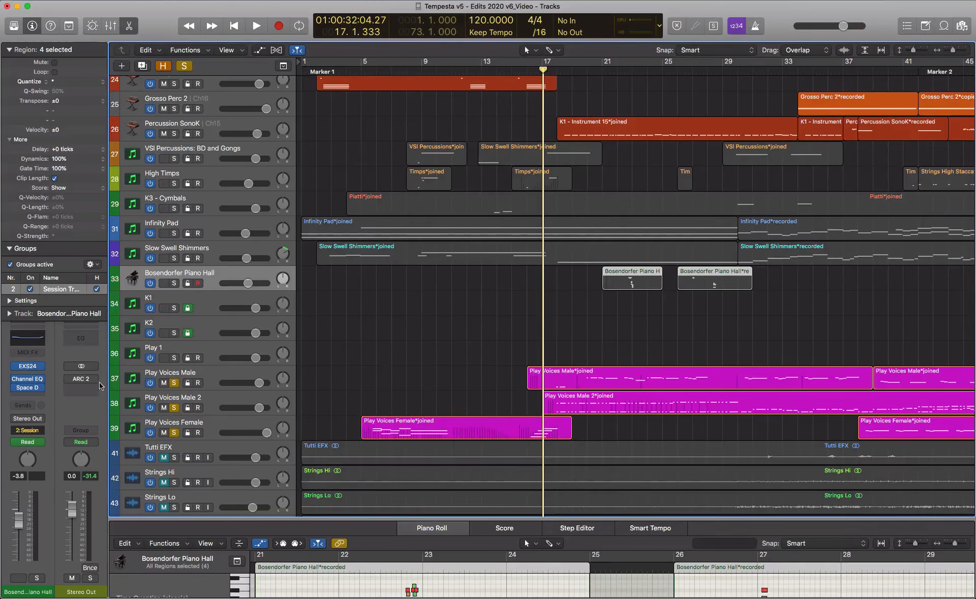
left_click(218, 374)
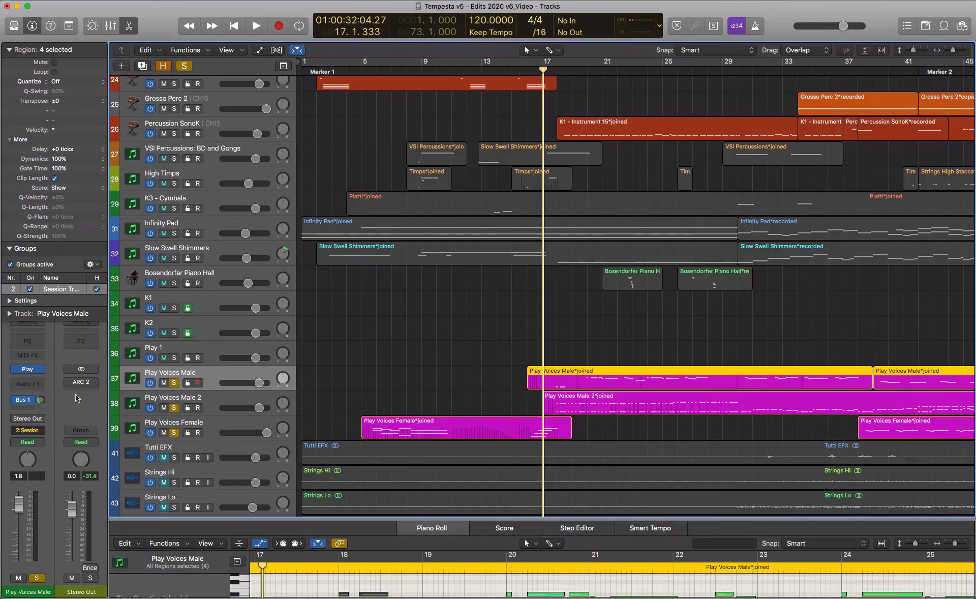
- Open the Play Voices Male track's Play instrument, examine its WordBuilder page with the VOTOX text, and hide the plug-in windows
left_click(30, 369)
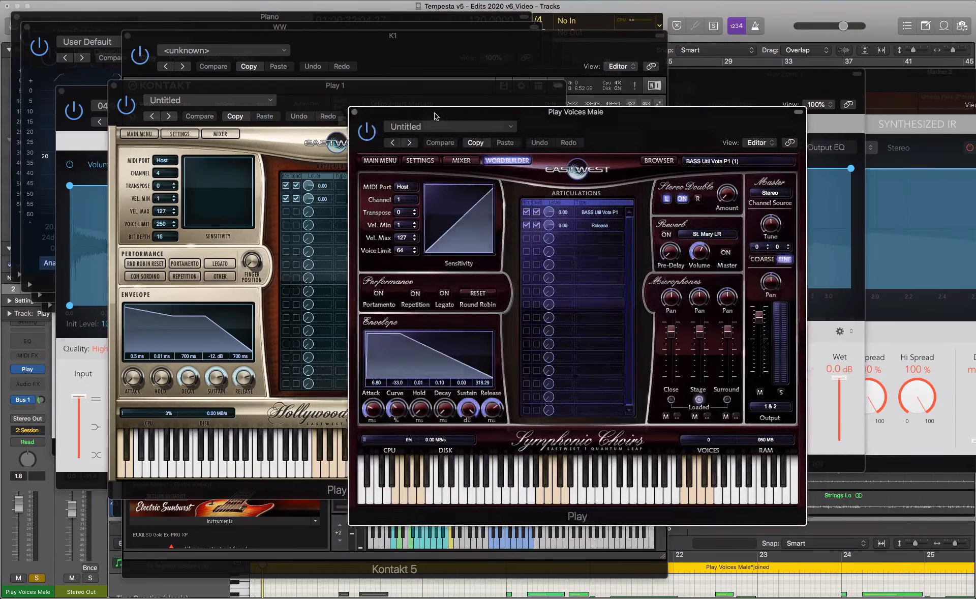
left_click_drag(435, 113, 241, 78)
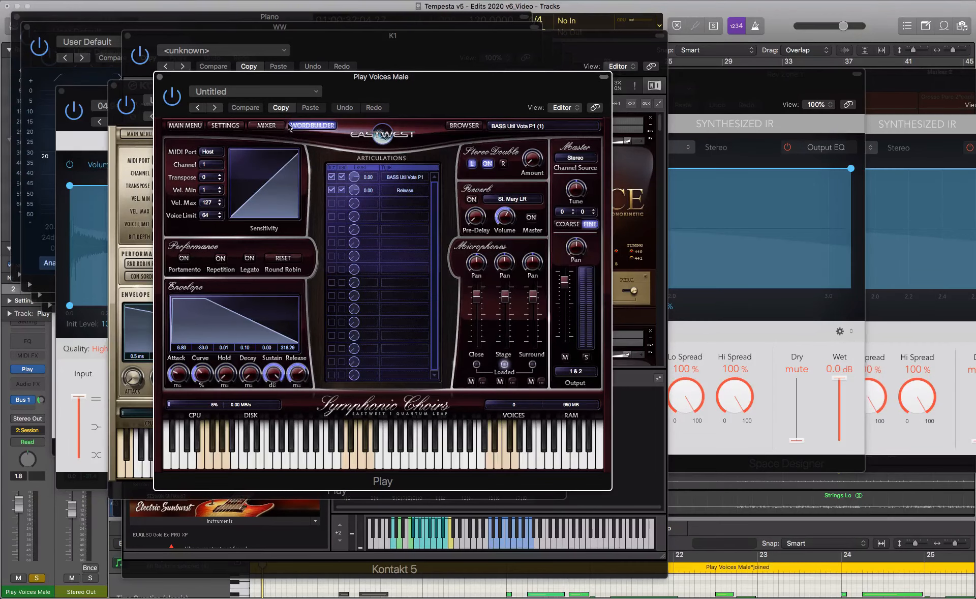
left_click(308, 127)
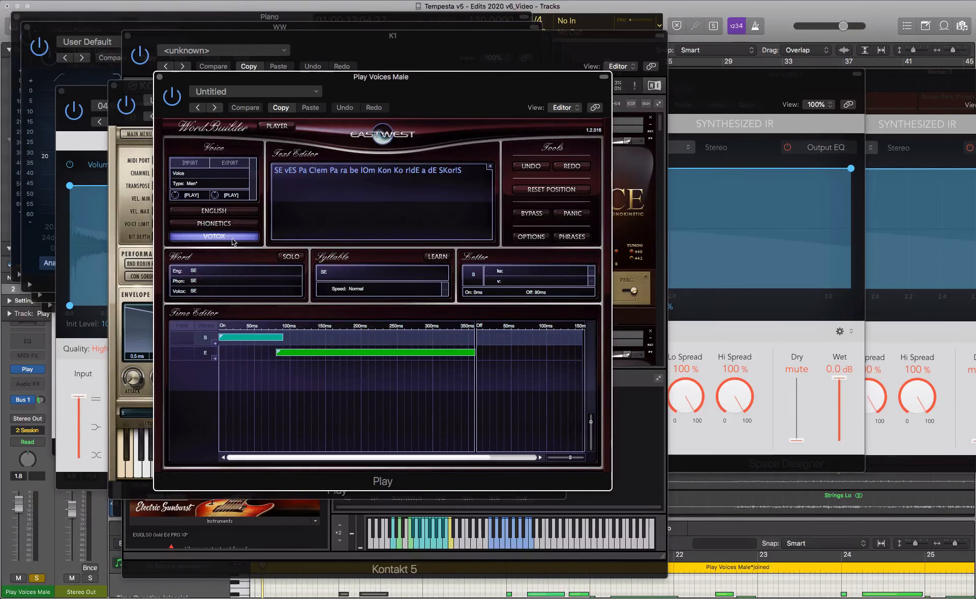
key("v")
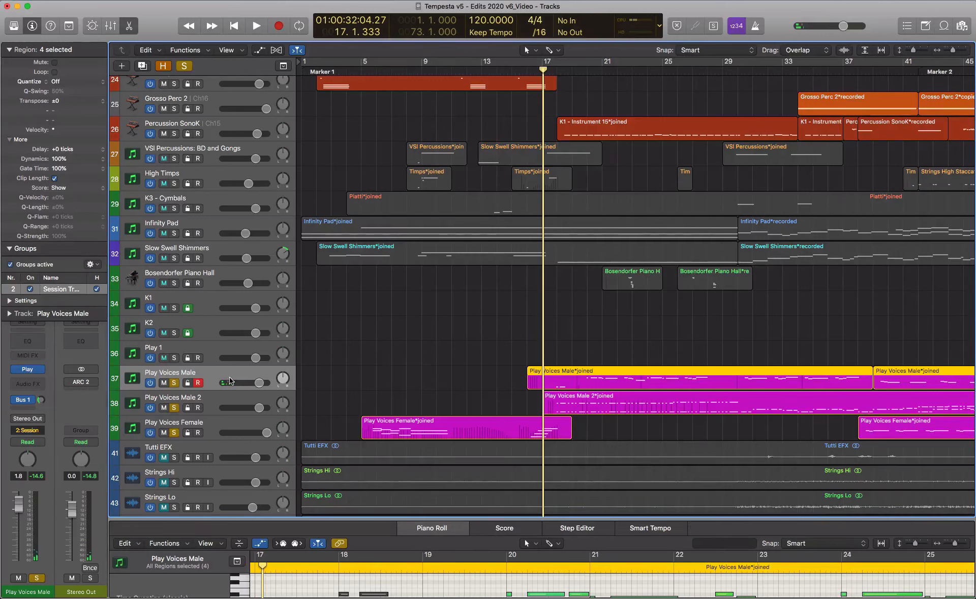
- Select the Play Voices Female track, then return to Play Voices Male to check its WordBuilder text again and hide the plug-in windows
key("Down")
key("Down")
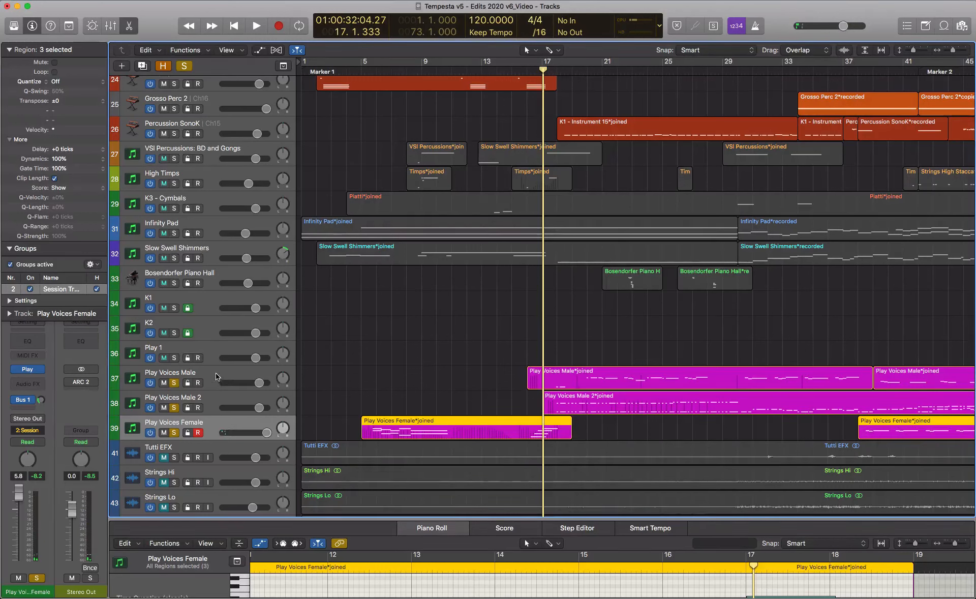
left_click(215, 373)
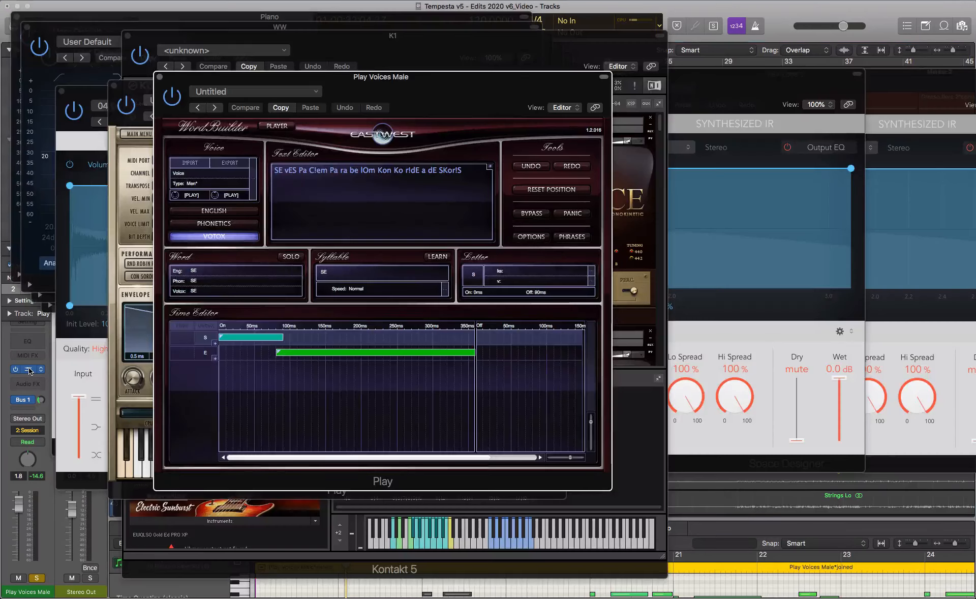
left_click(29, 369)
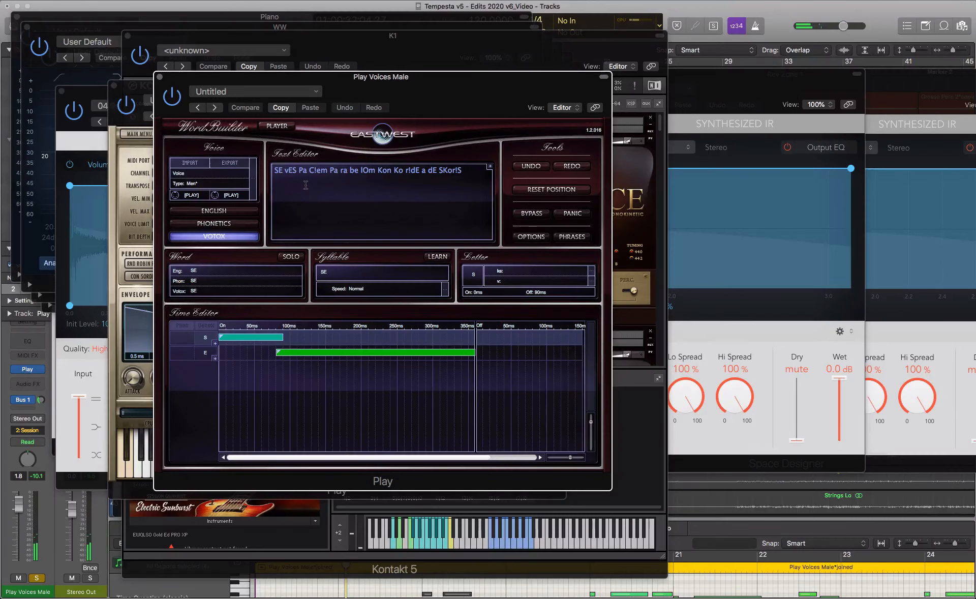
key("v")
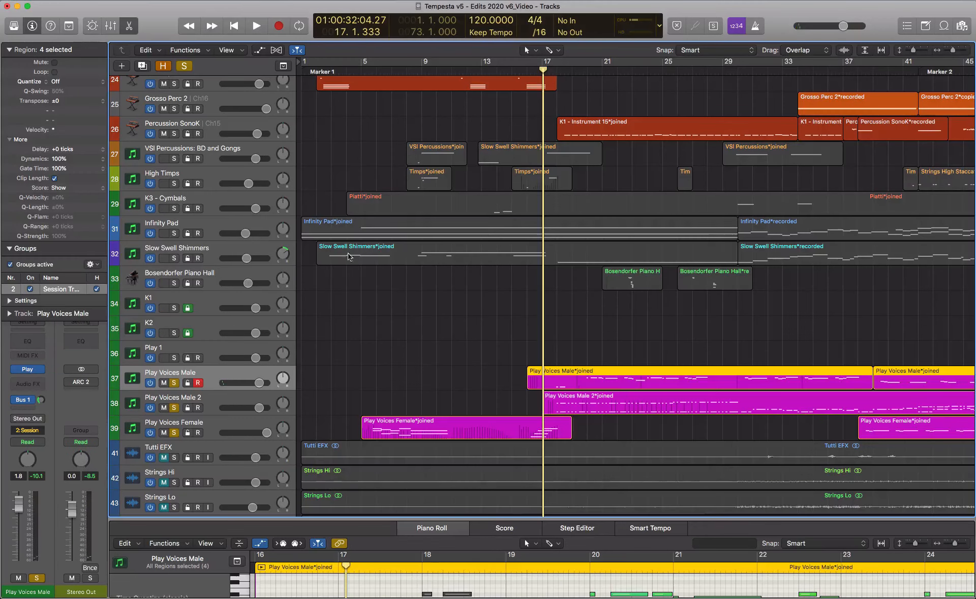
- Deselect all regions and turn off solo on Play Voices Male, Play Voices Male 2 and Play Voices Female
left_click(420, 324)
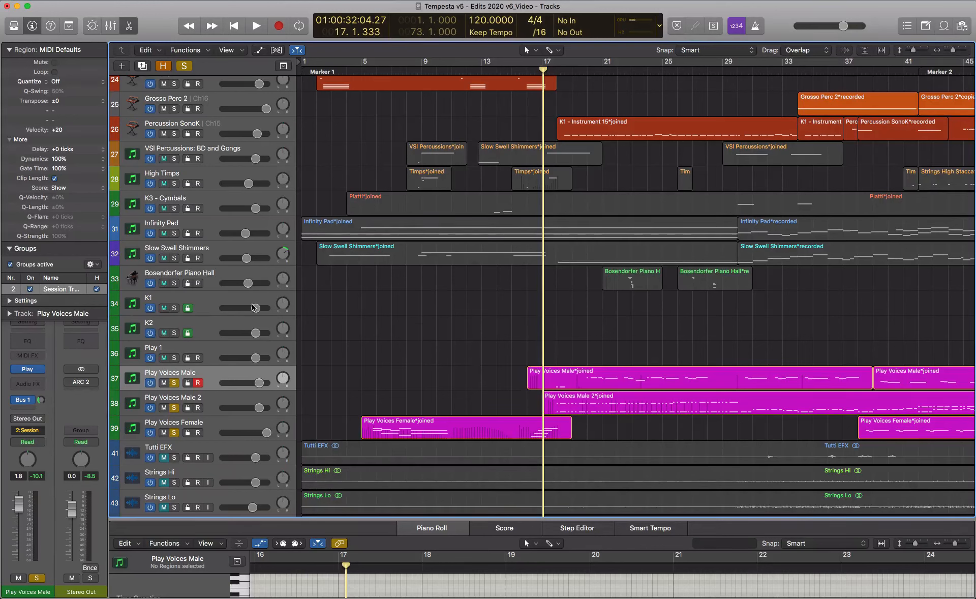
left_click(174, 382)
left_click(174, 407)
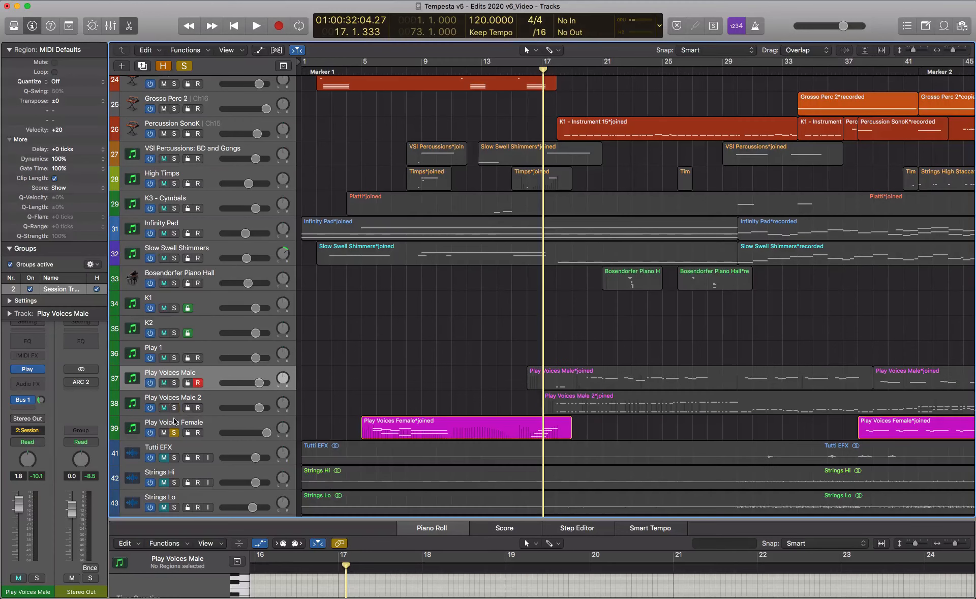
left_click(174, 432)
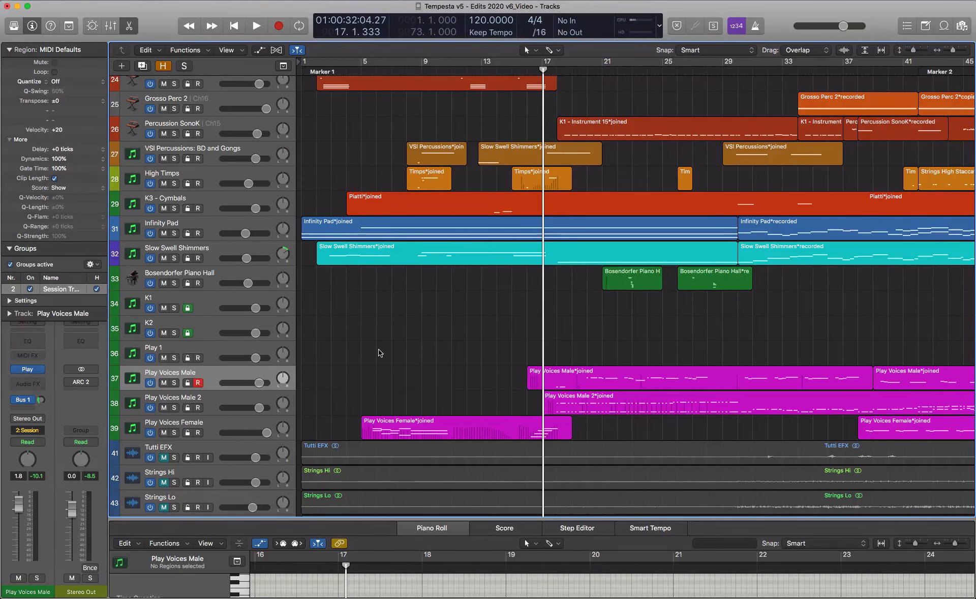
- Select the Infinity Pad and Slow Swell Shimmers tracks in turn to inspect their regions and channel strips
scroll(379, 351, "up", 8)
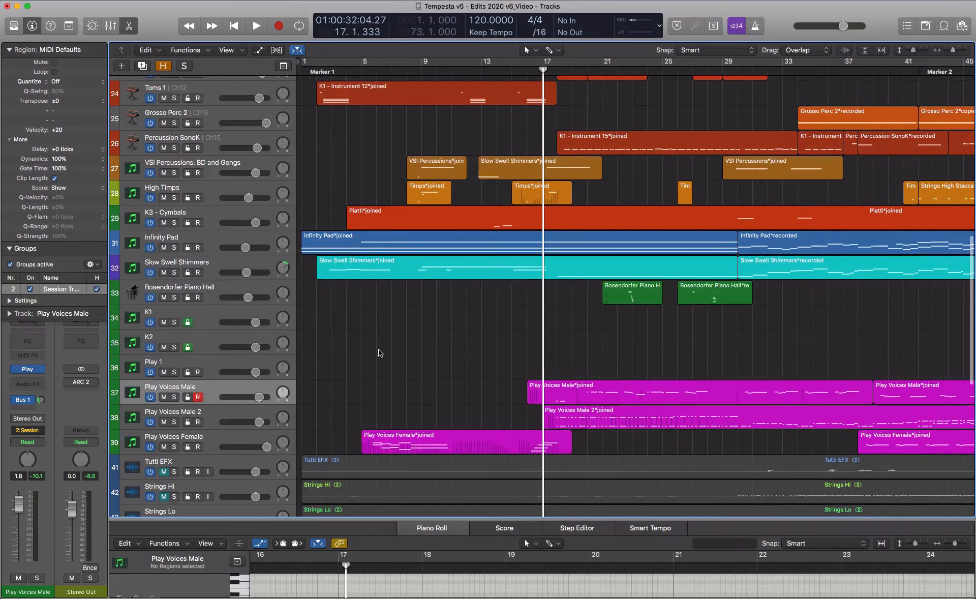
scroll(378, 352, "up", 14)
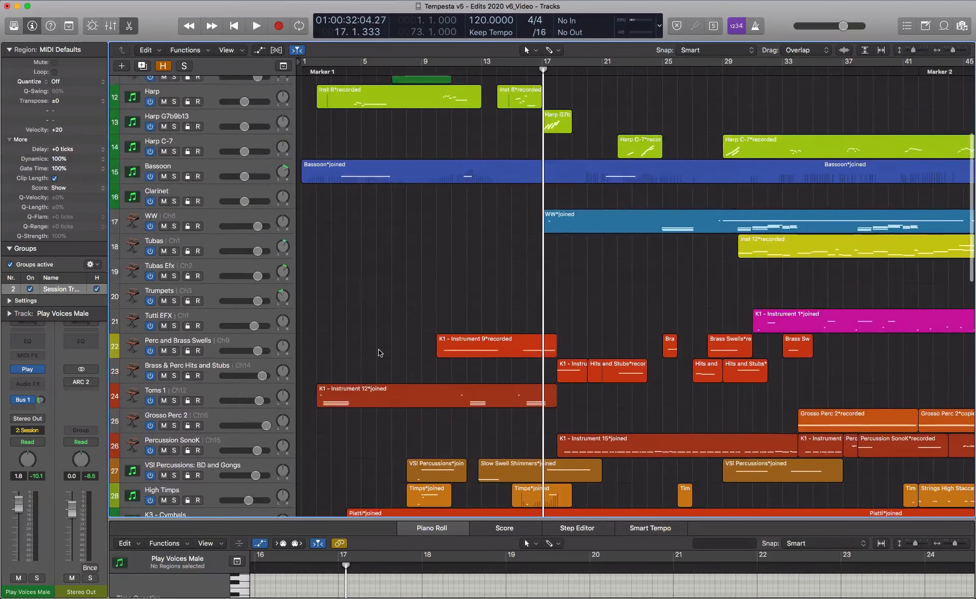
scroll(379, 351, "down", 20)
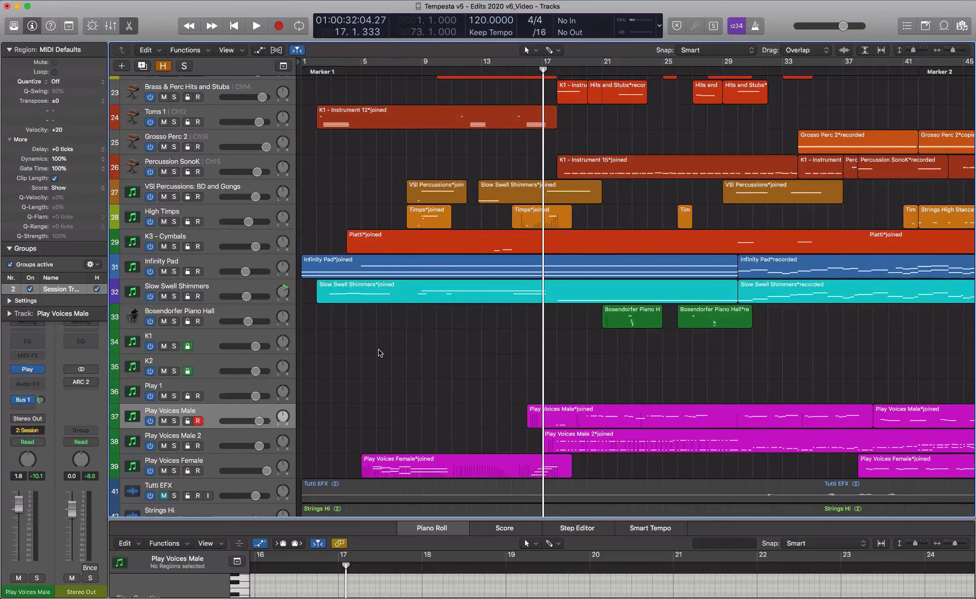
left_click(213, 264)
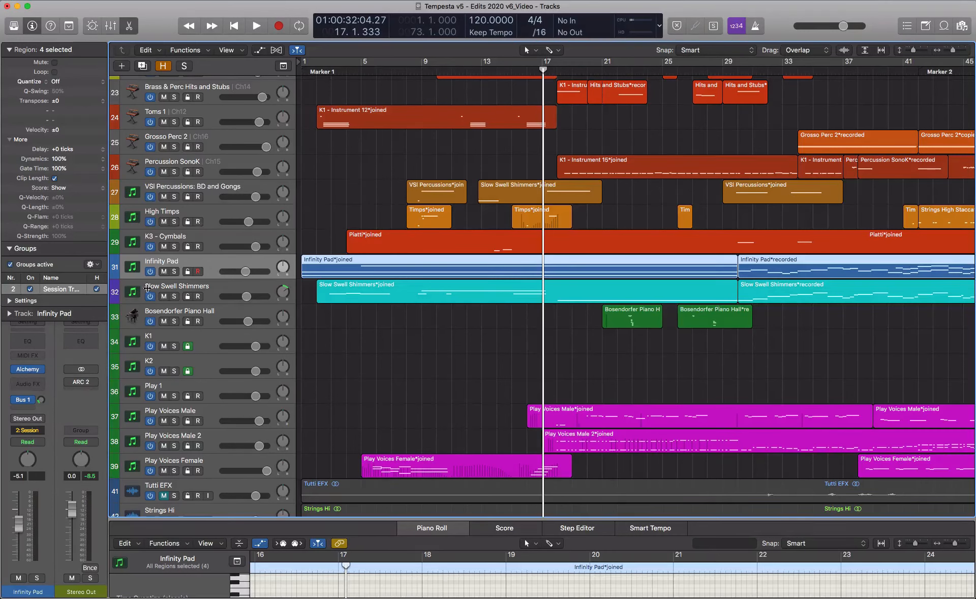
left_click(223, 289)
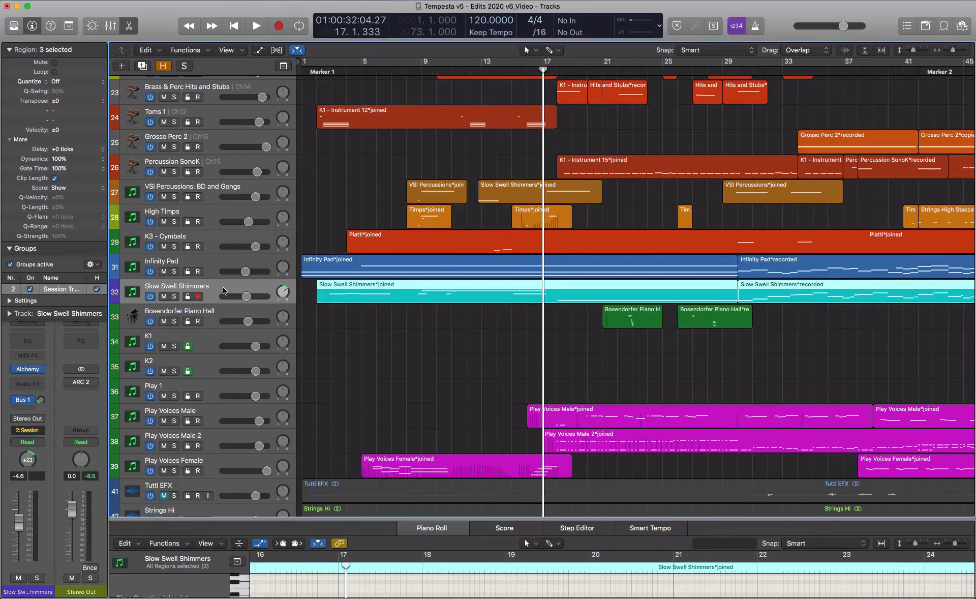
- Play the full arrangement from bar 1 while viewing its tracks, deselect the regions, and stop at about bar 58
key("Return")
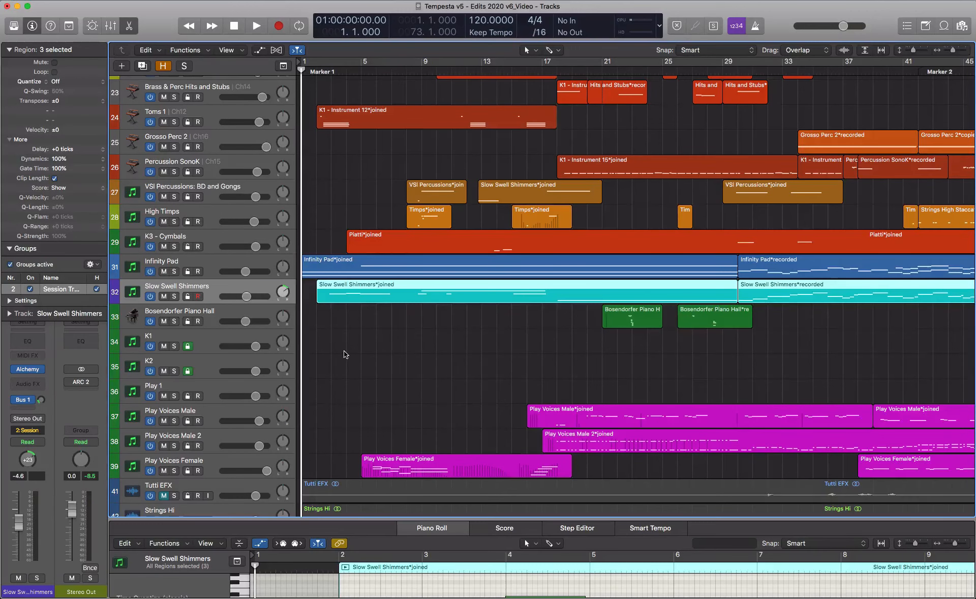
scroll(344, 354, "up", 1)
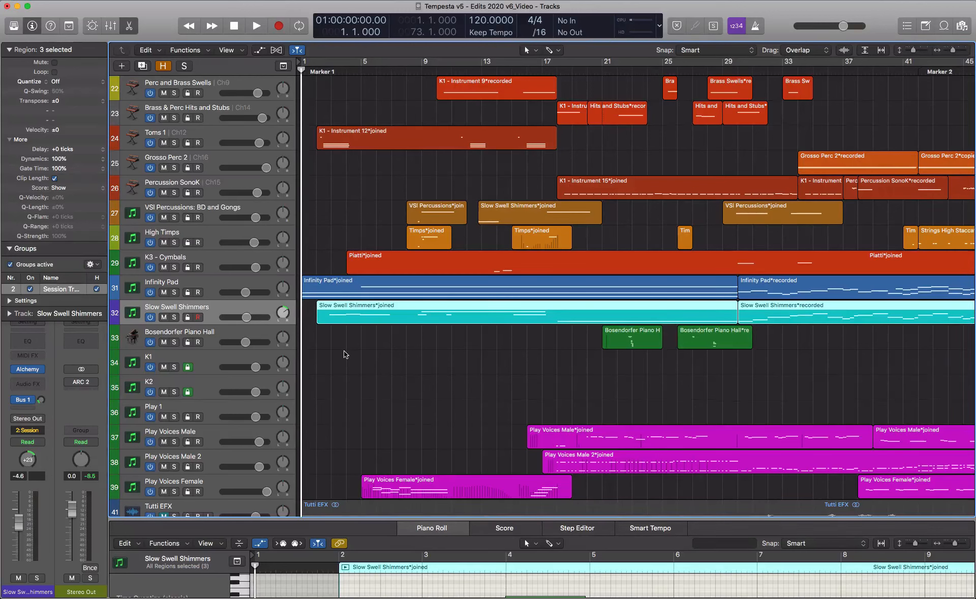
key("space")
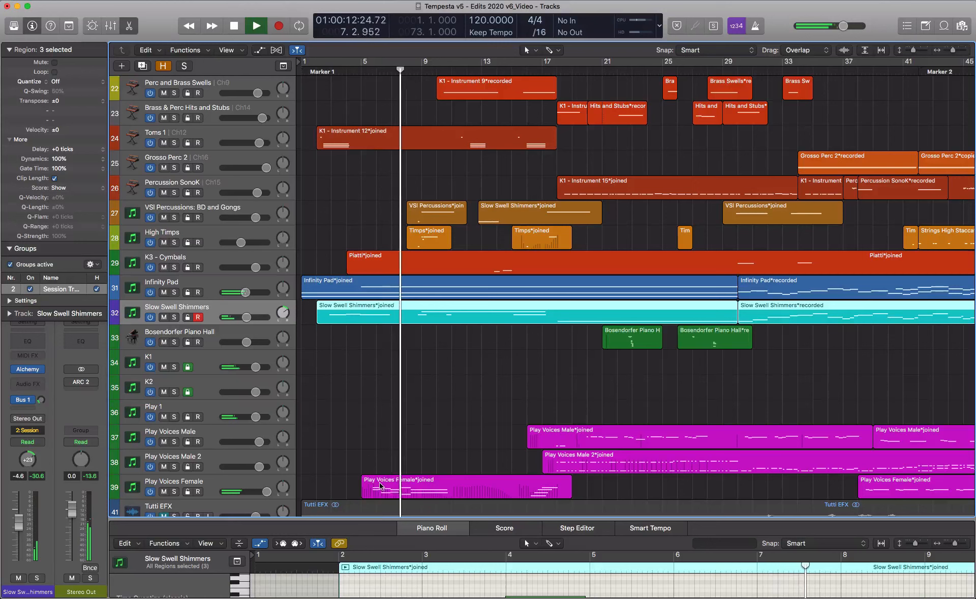
scroll(379, 458, "down", 1)
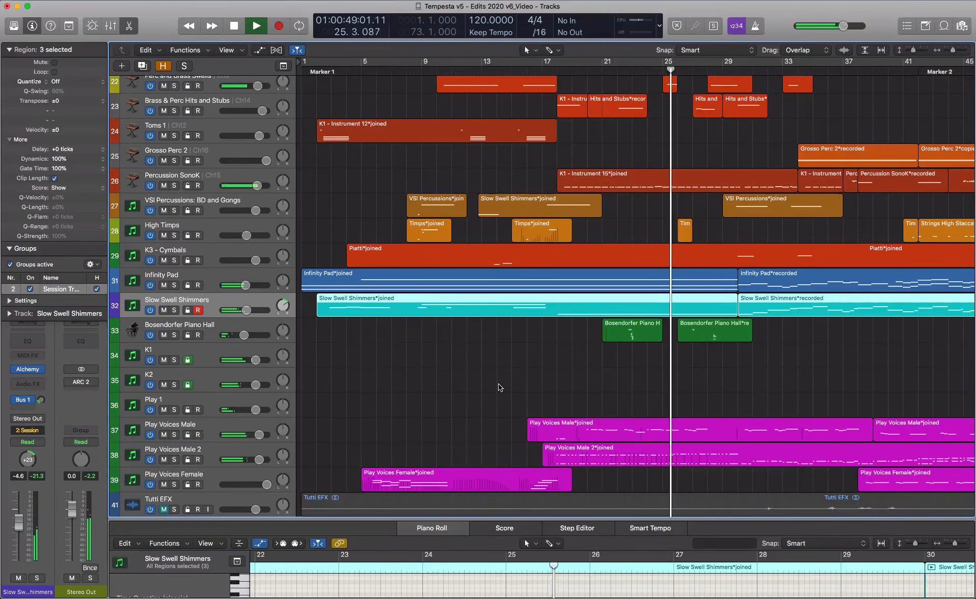
scroll(499, 387, "up", 1)
scroll(500, 387, "up", 6)
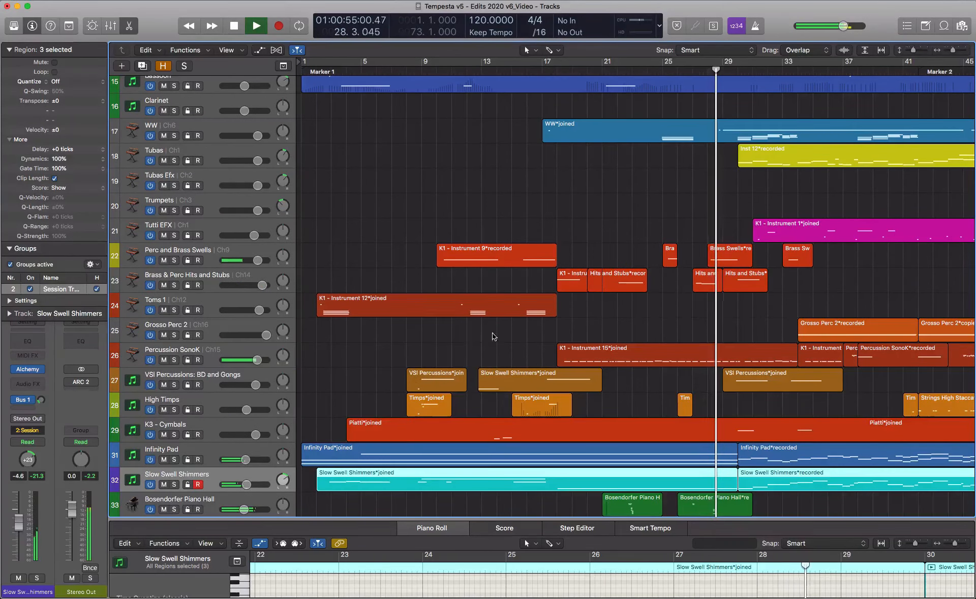
left_click(518, 214)
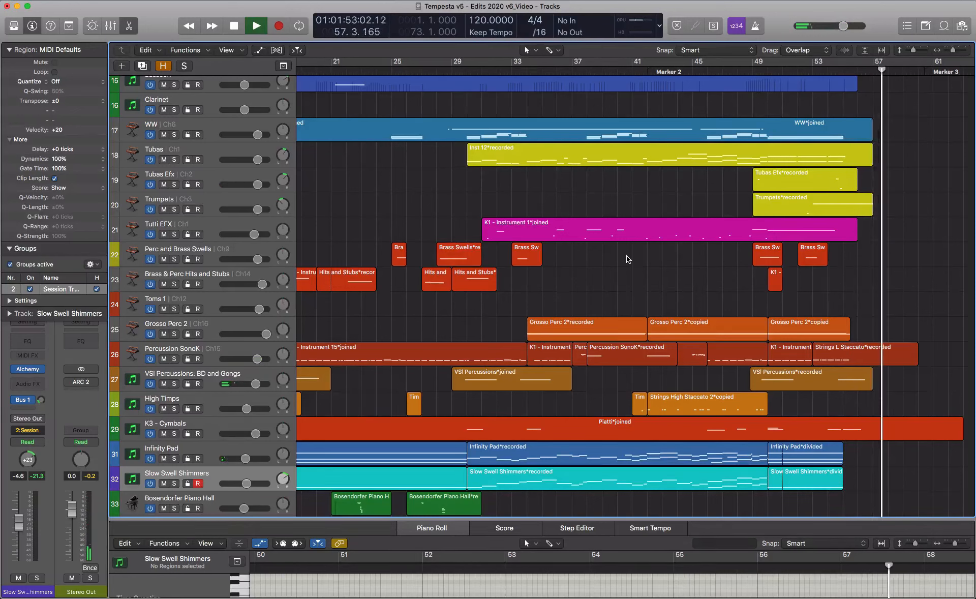
key("space")
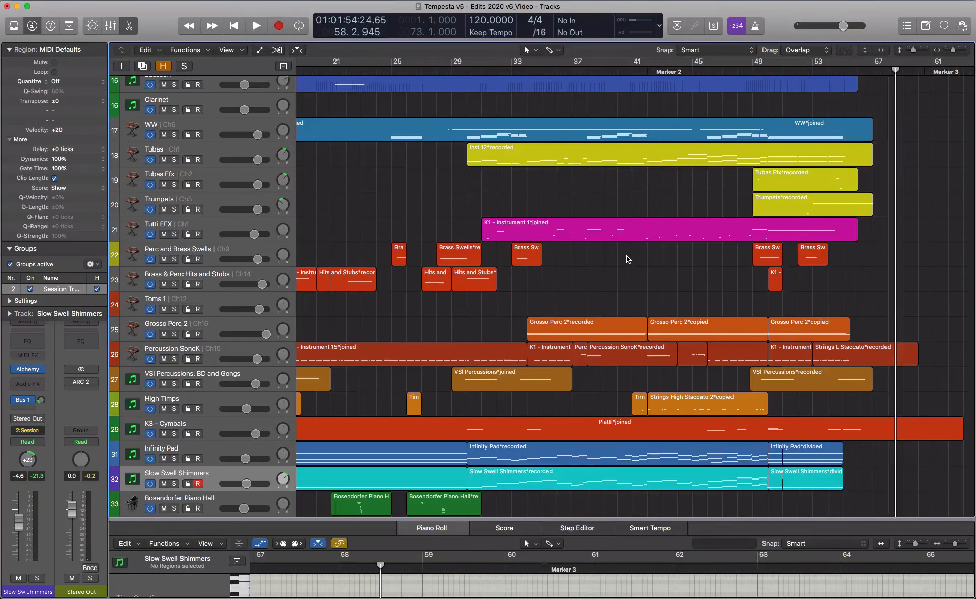
scroll(332, 189, "up", 5)
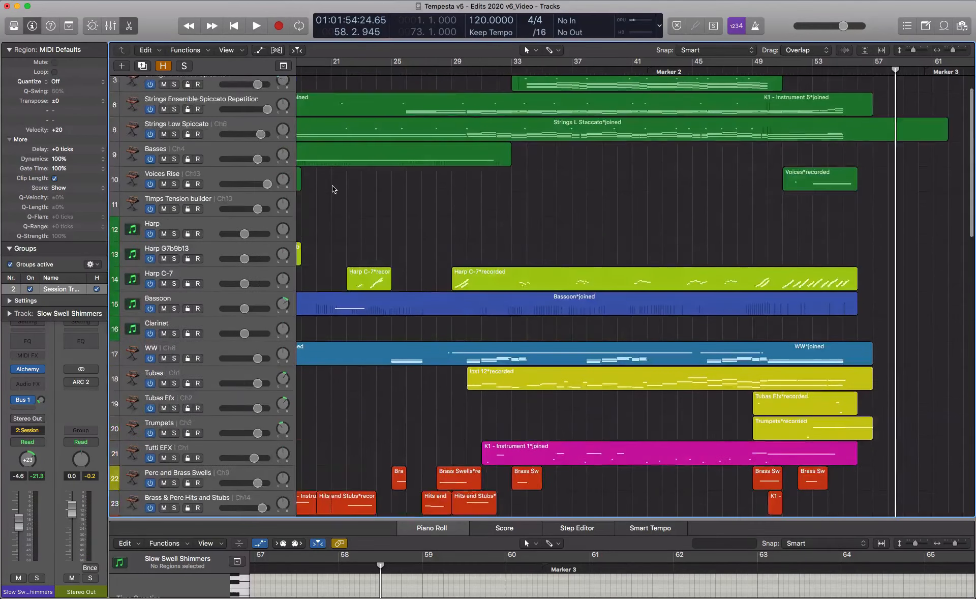
scroll(331, 189, "down", 6)
scroll(332, 189, "up", 3)
scroll(333, 189, "down", 4)
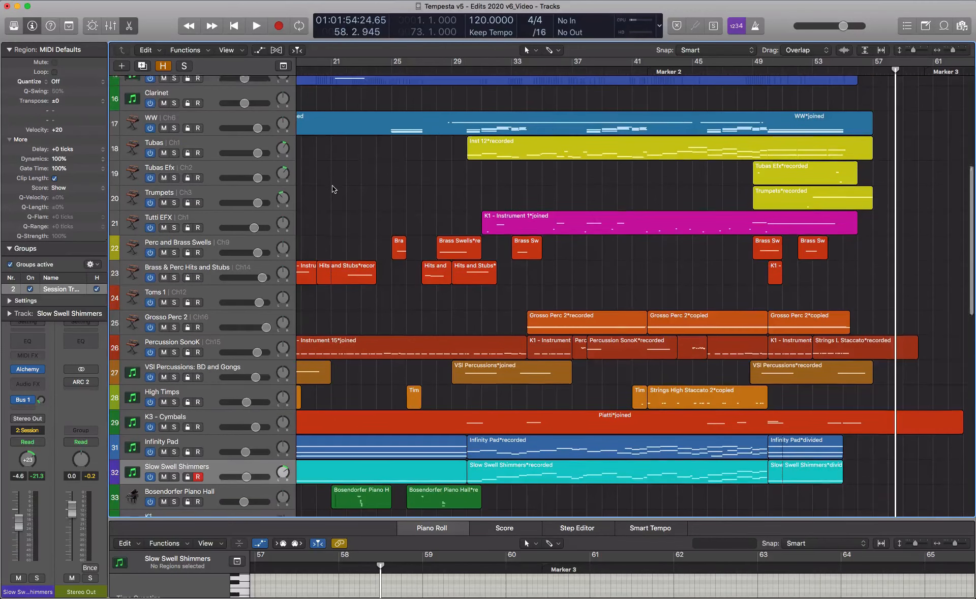
scroll(333, 189, "down", 3)
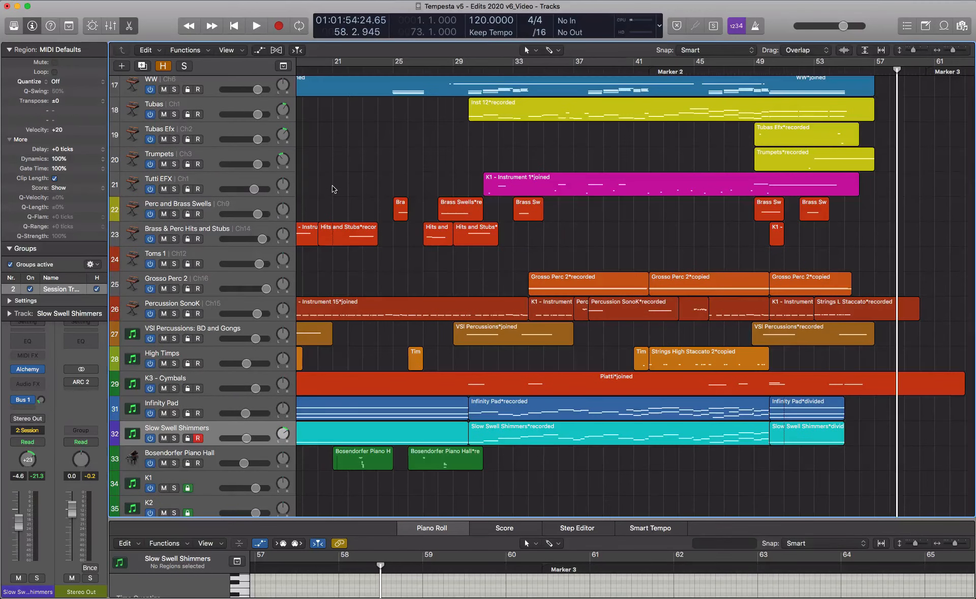
scroll(333, 188, "left", 1)
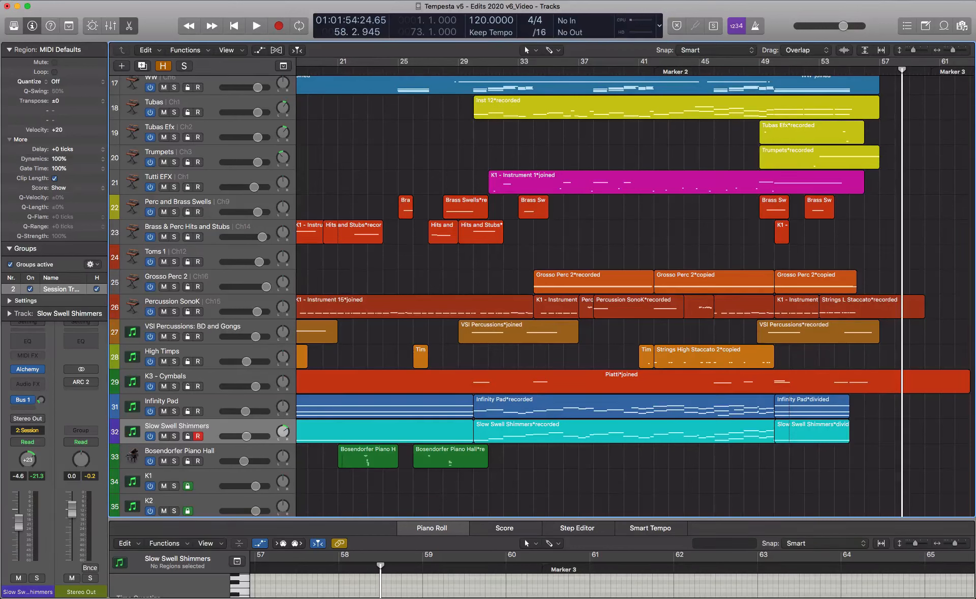
- Open the Environment's Mixer layer and move the Play Voices Ins. and Play 1 Inst multi-instrument objects into the empty area beneath the channel strips
key("super+0")
double_click(536, 59)
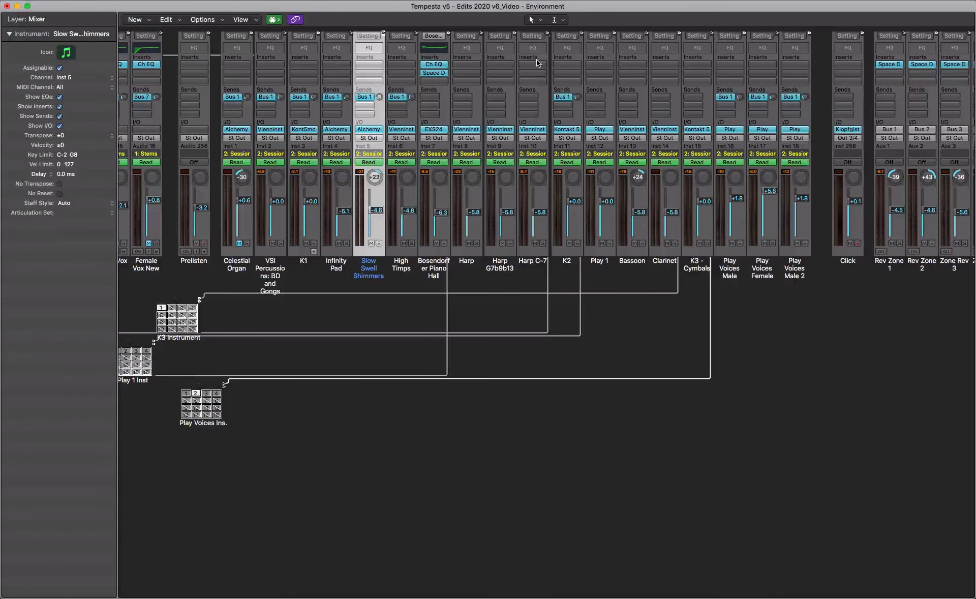
left_click(537, 60)
left_click(559, 9)
left_click_drag(218, 426, 572, 496)
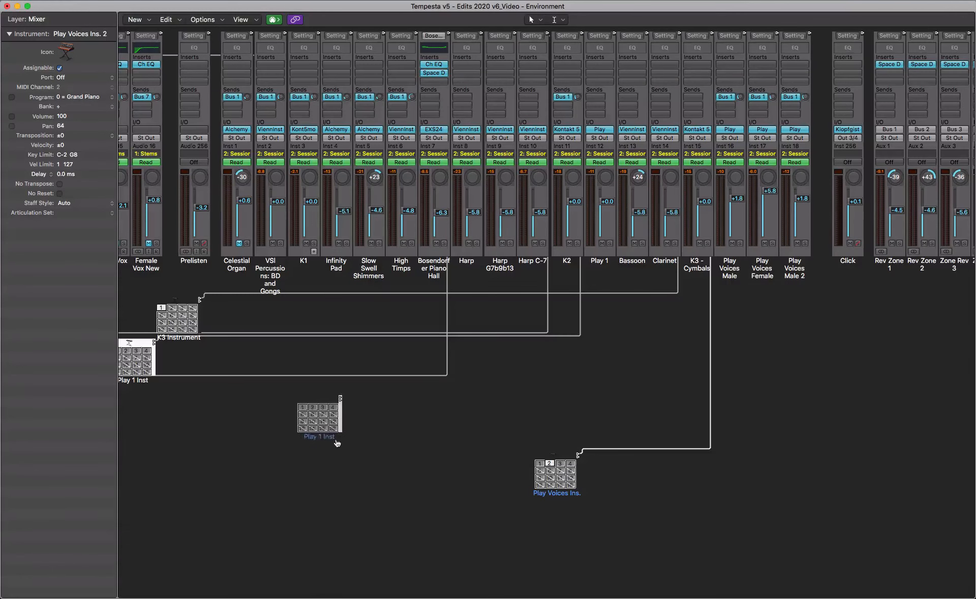
left_click_drag(337, 444, 383, 463)
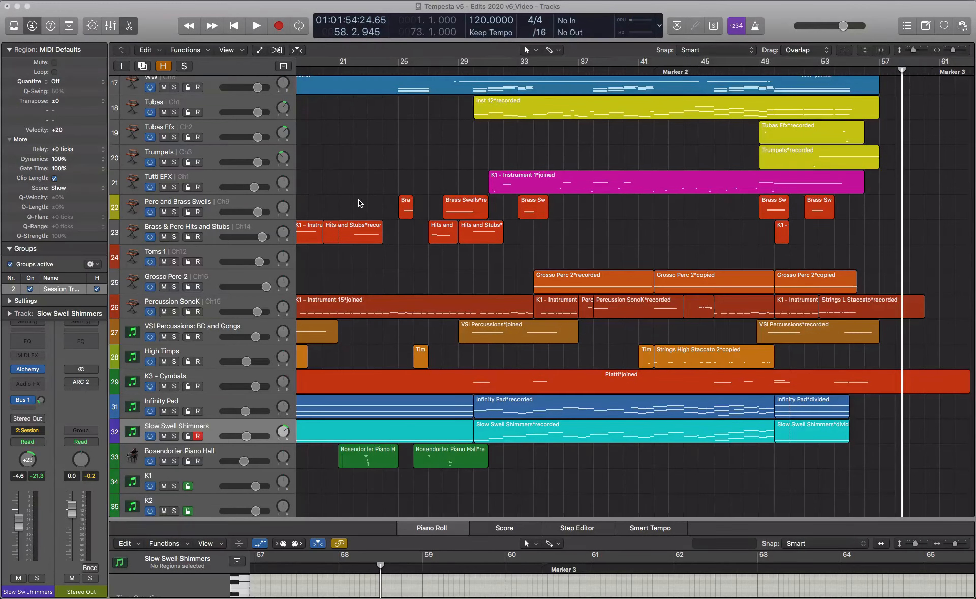
- Examine the muted audio stem tracks from Tutti EFX to Female Vox New
scroll(359, 203, "down", 7)
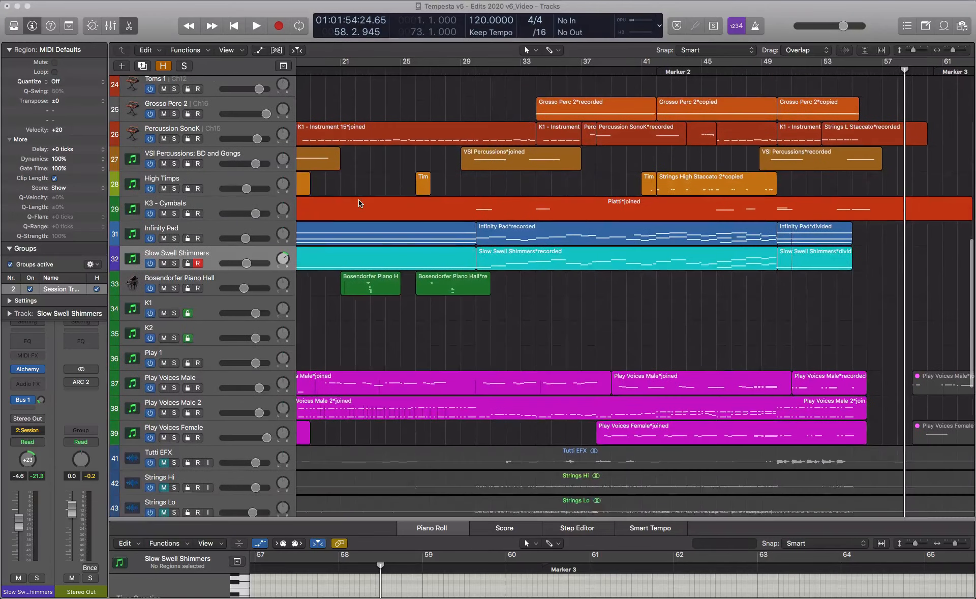
scroll(358, 201, "down", 7)
scroll(359, 200, "left", 5)
scroll(358, 202, "left", 2)
scroll(358, 203, "down", 4)
scroll(358, 203, "down", 5)
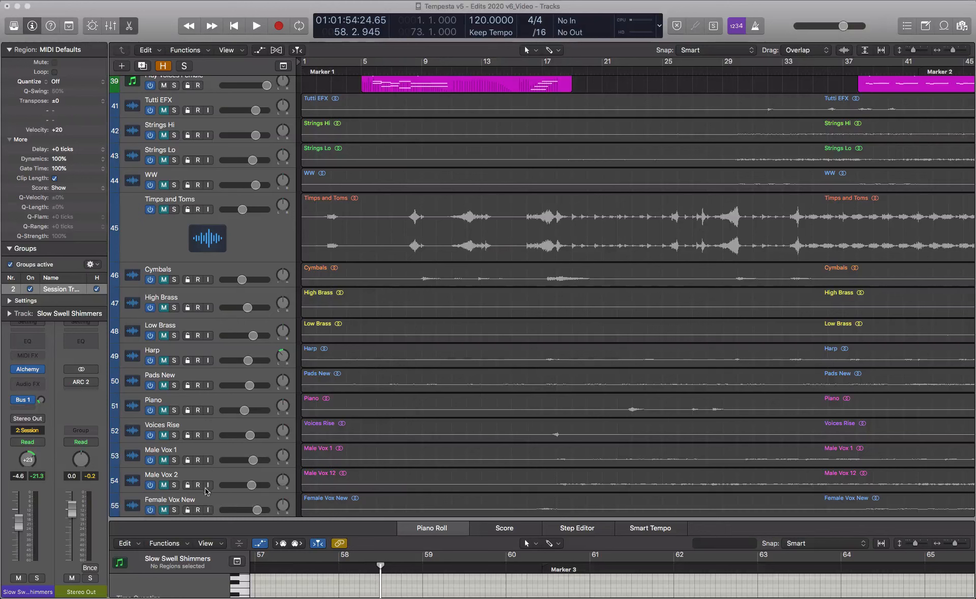
scroll(393, 454, "down", 1)
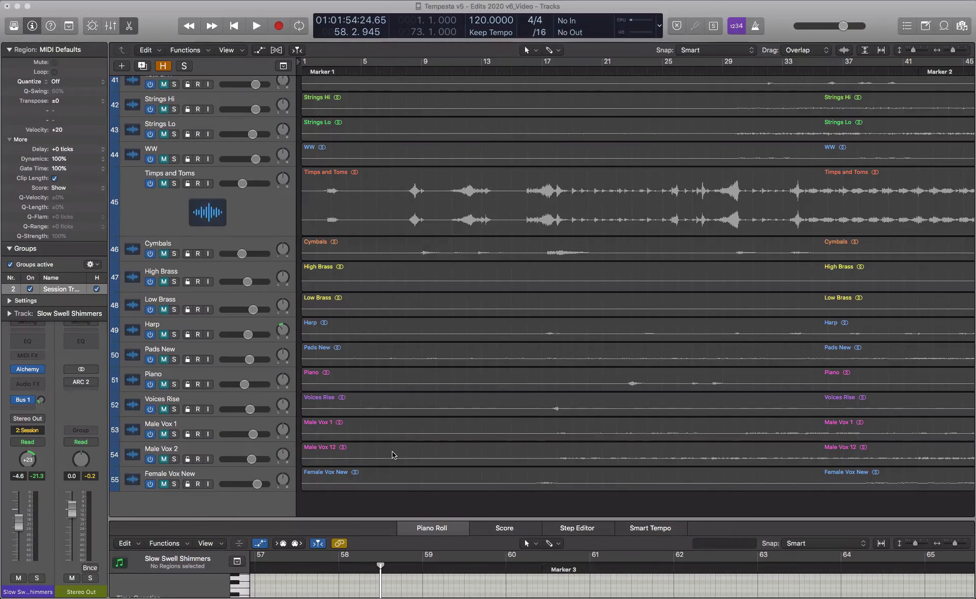
- Show the Mixer and enlarge it to reveal the EQ, effects, sends and outputs of the instrument and stem channels
key("x")
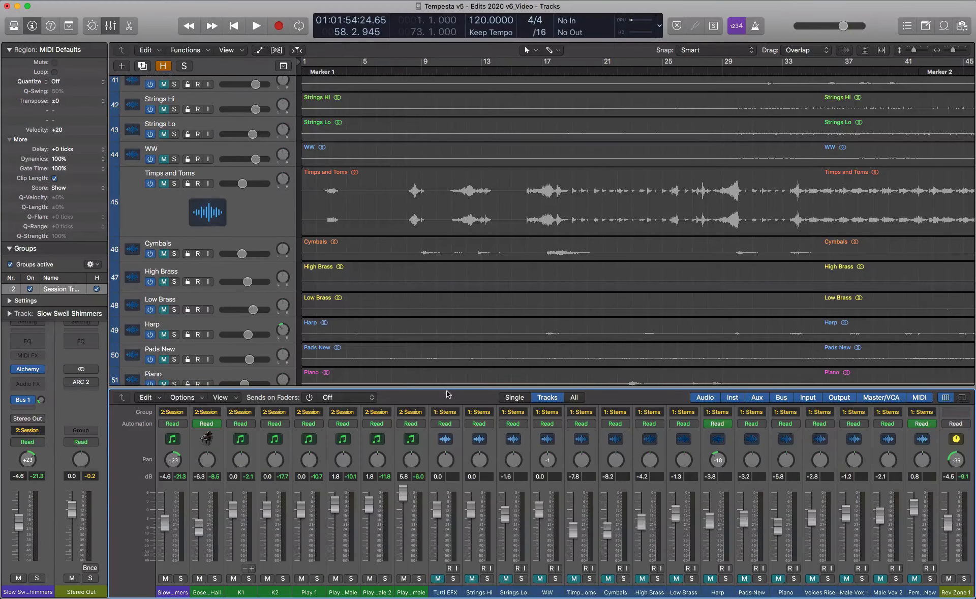
left_click_drag(450, 389, 450, 273)
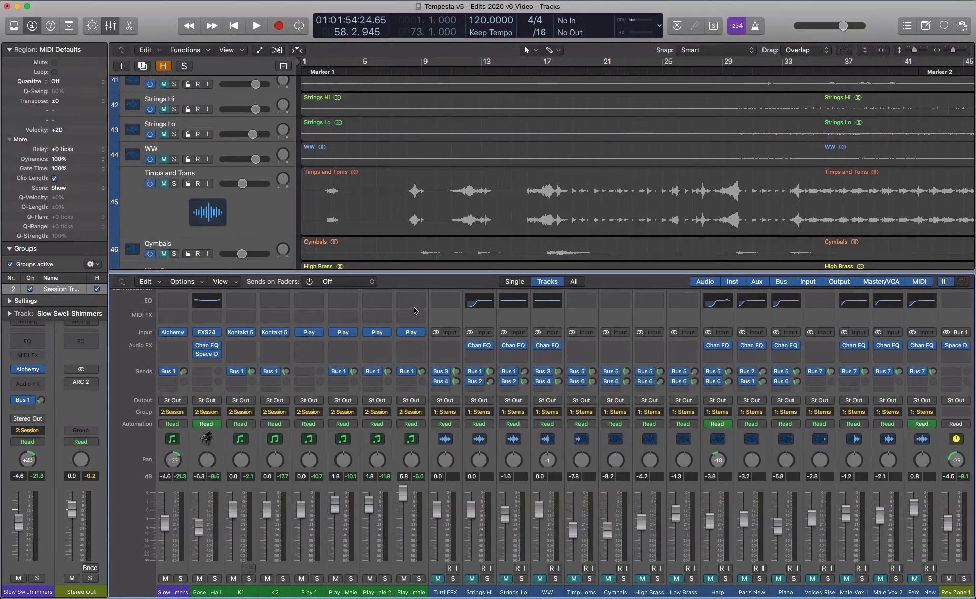
- Unmute the audio stem tracks and mute the instrument tracks, including Violins Runs, Strings Ensembel Spiccato and the Play Voices tracks
left_click_drag(405, 270, 405, 436)
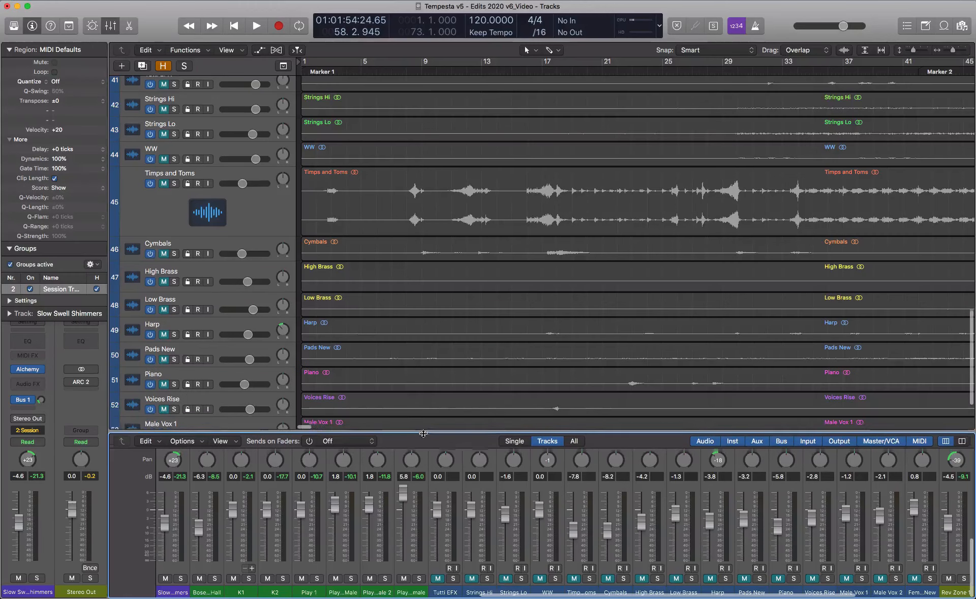
left_click(166, 256)
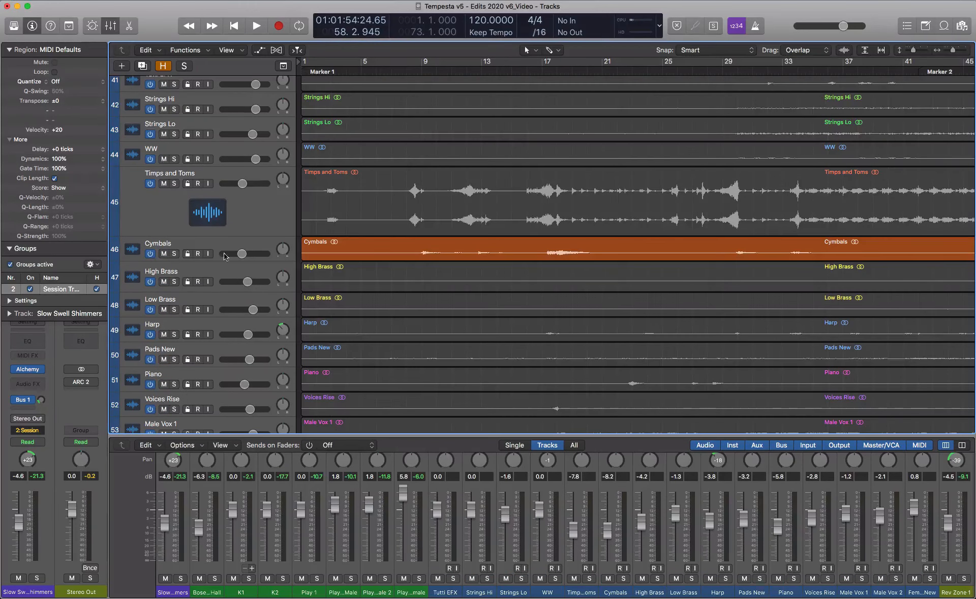
scroll(171, 140, "up", 15)
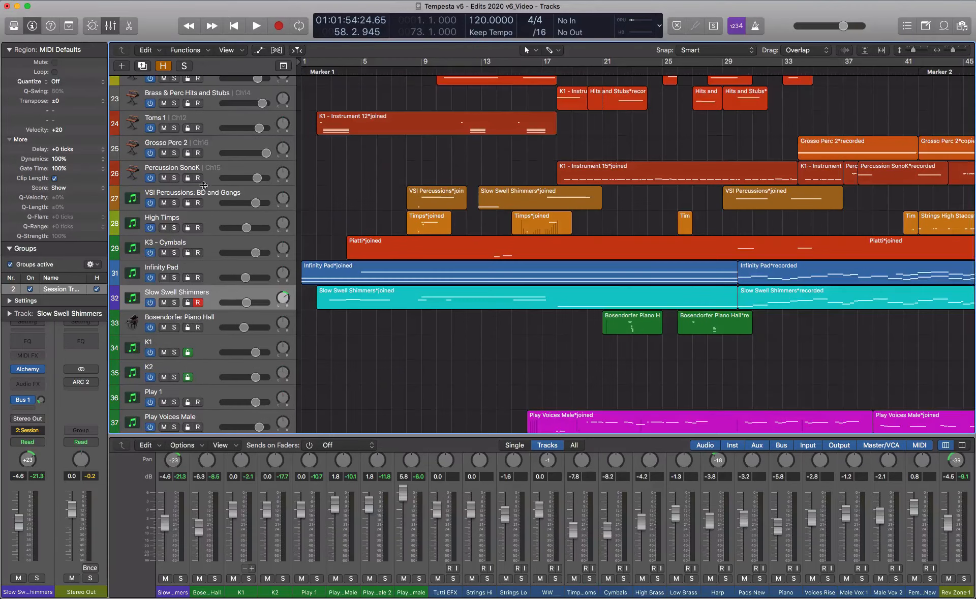
scroll(205, 186, "down", 11)
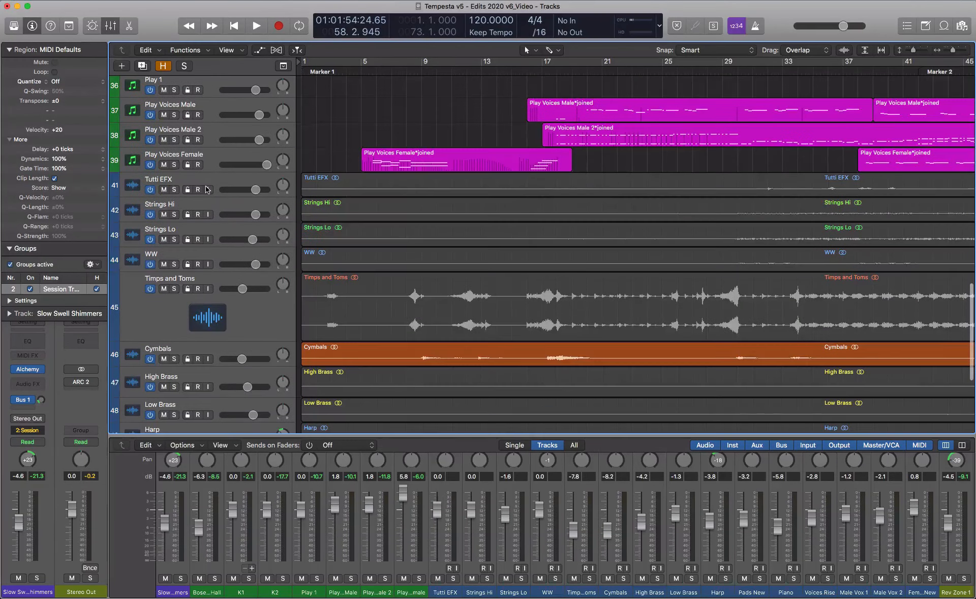
scroll(205, 189, "up", 12)
scroll(206, 189, "up", 12)
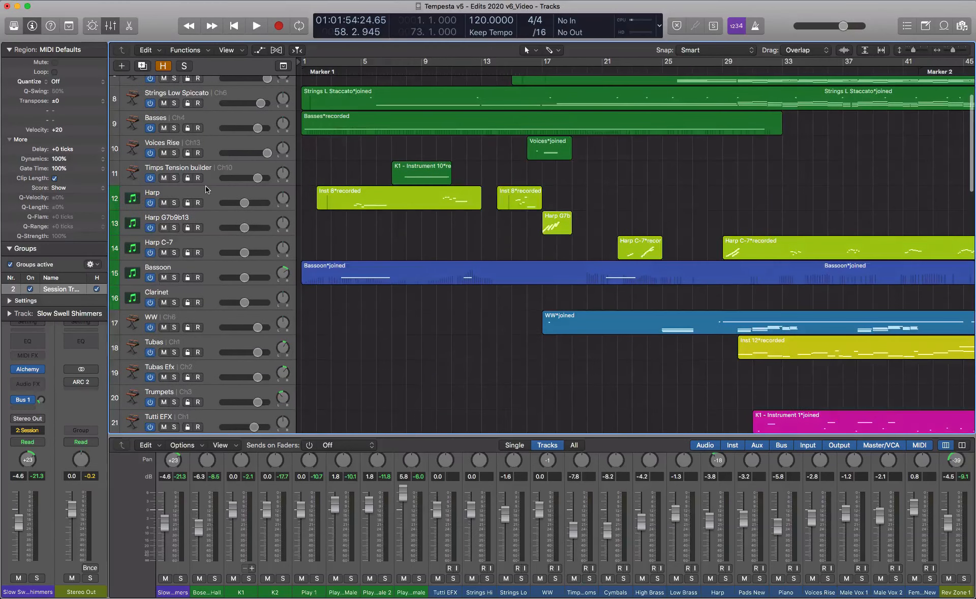
scroll(206, 189, "up", 3)
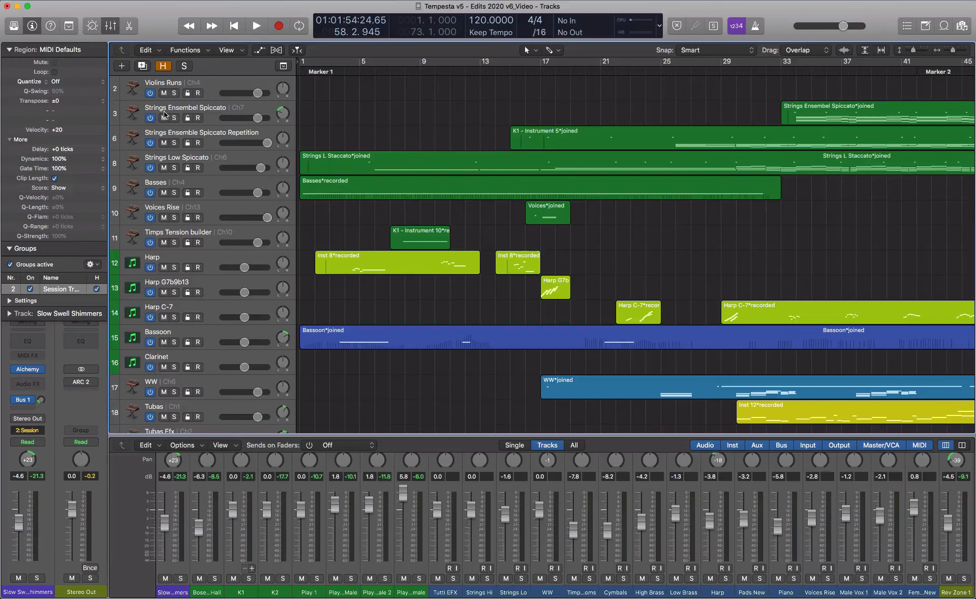
left_click(164, 118)
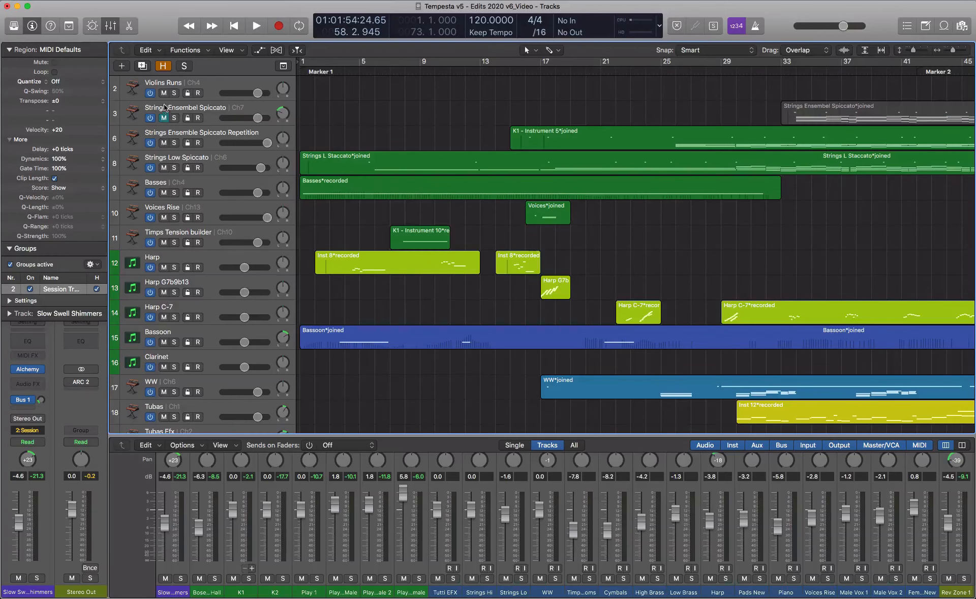
left_click(164, 93)
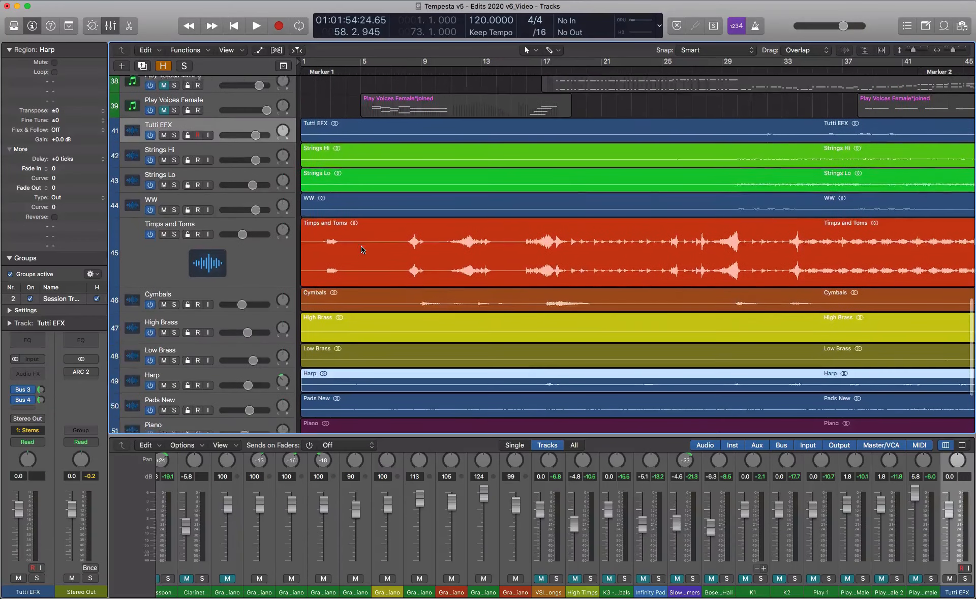
- Enlarge the Mixer to examine the stems' EQ and sends plus the Rev Zone, Rev Vox and Stereo Out channels, and reduce its height again
scroll(362, 247, "down", 2)
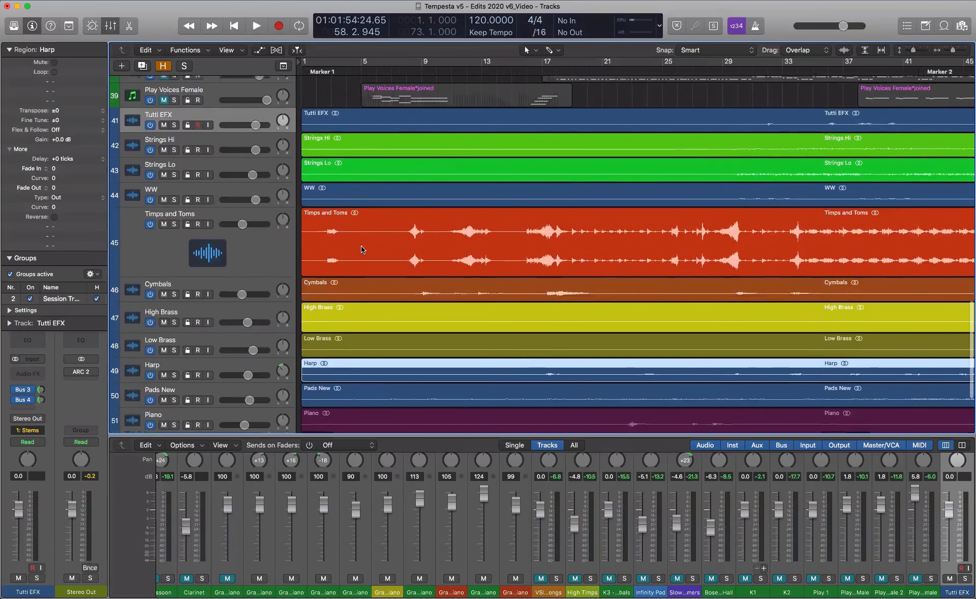
scroll(361, 246, "down", 1)
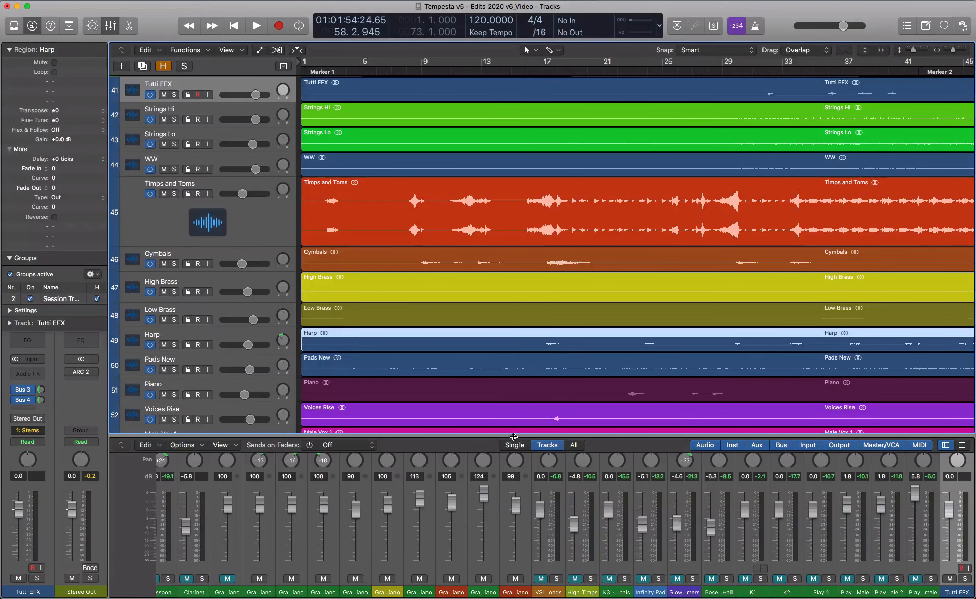
left_click_drag(514, 436, 513, 316)
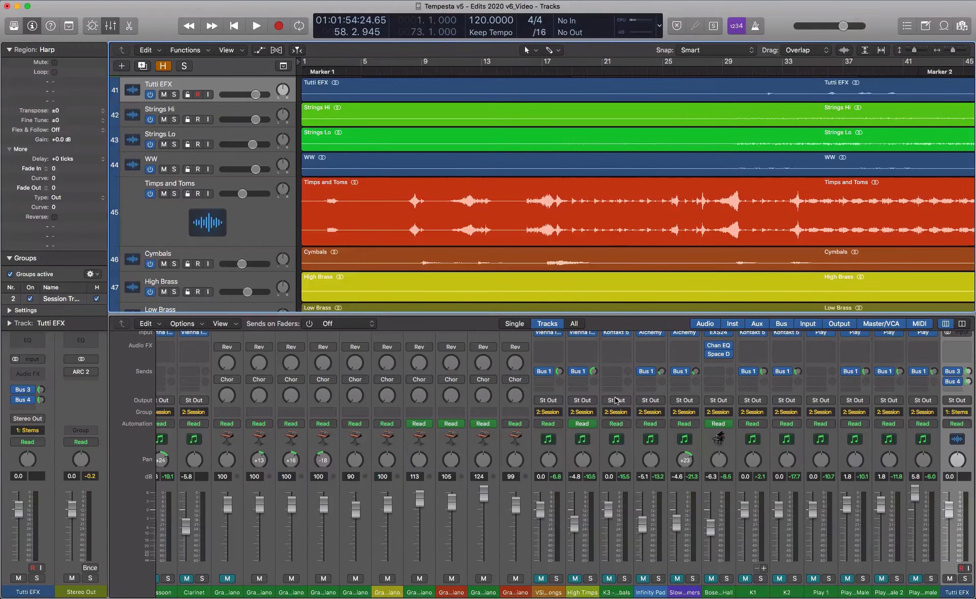
scroll(616, 400, "right", 15)
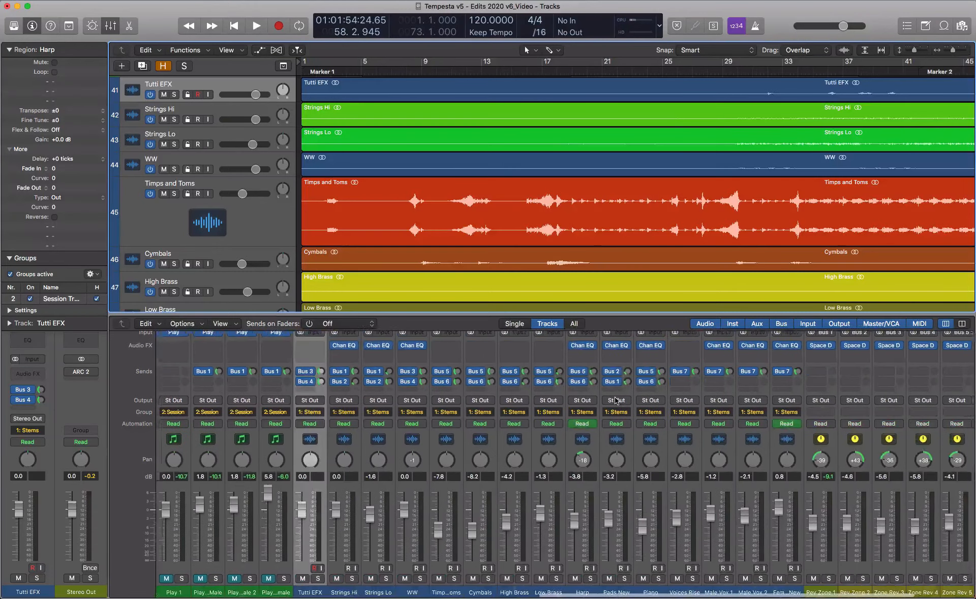
scroll(616, 400, "right", 4)
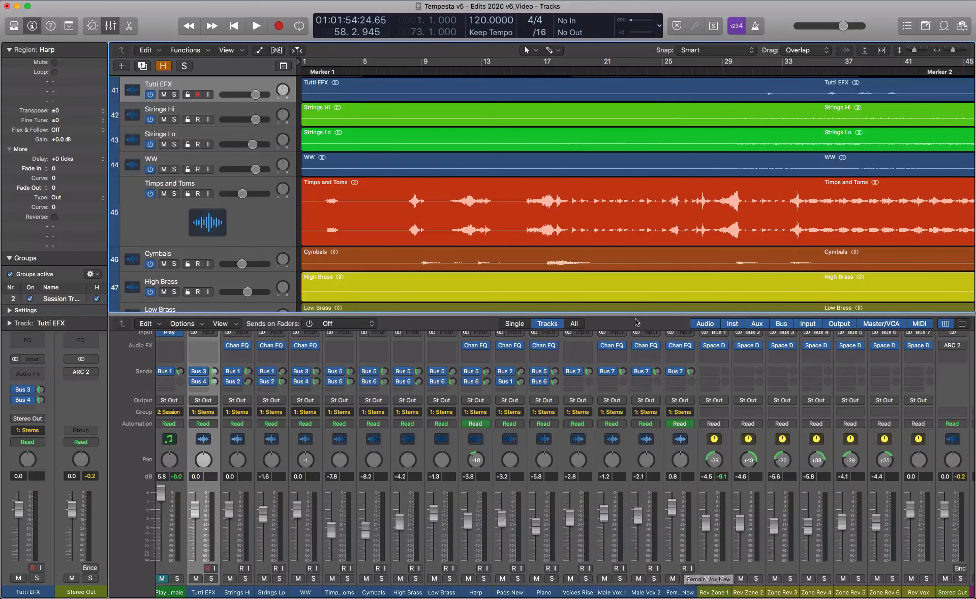
left_click_drag(635, 315, 641, 208)
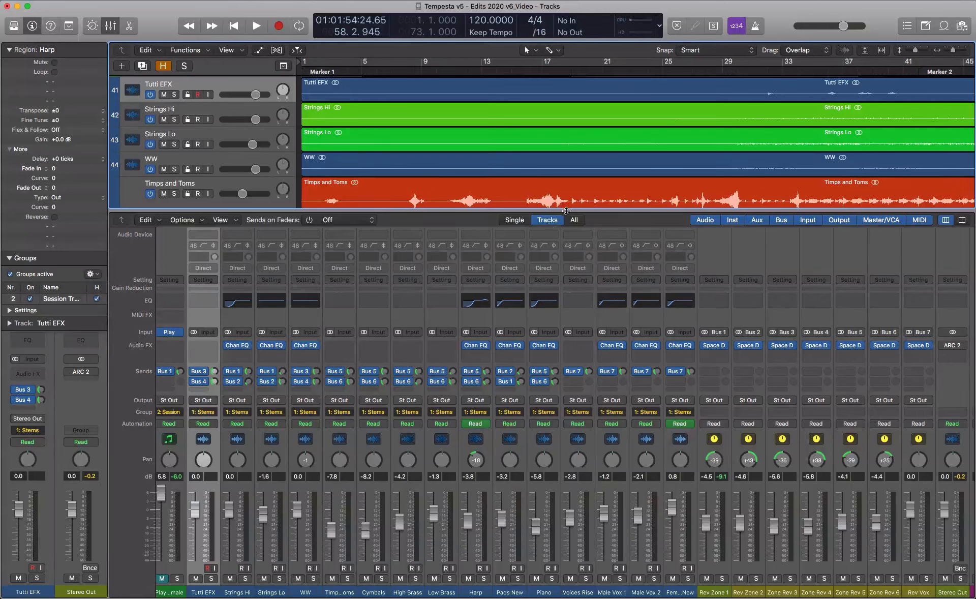
left_click_drag(567, 212, 595, 380)
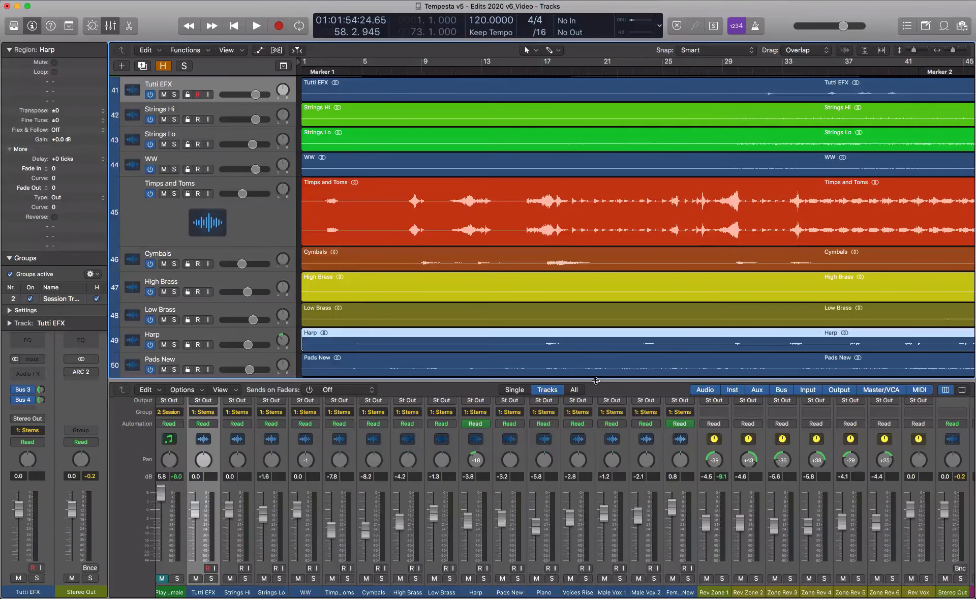